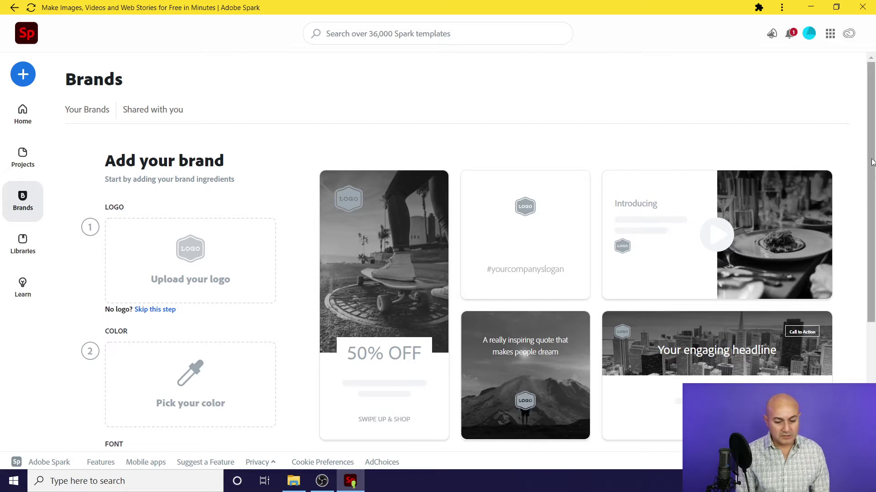
Start the brand logo upload and browse to the Logo-Color folder of Weboq inside the BRANDING folder
drag(869, 163, 868, 239)
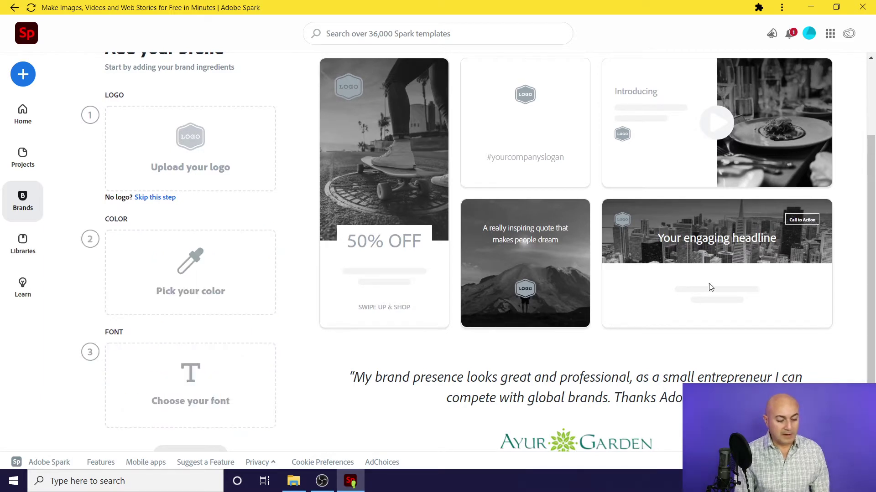
scroll(830, 262, up, 1)
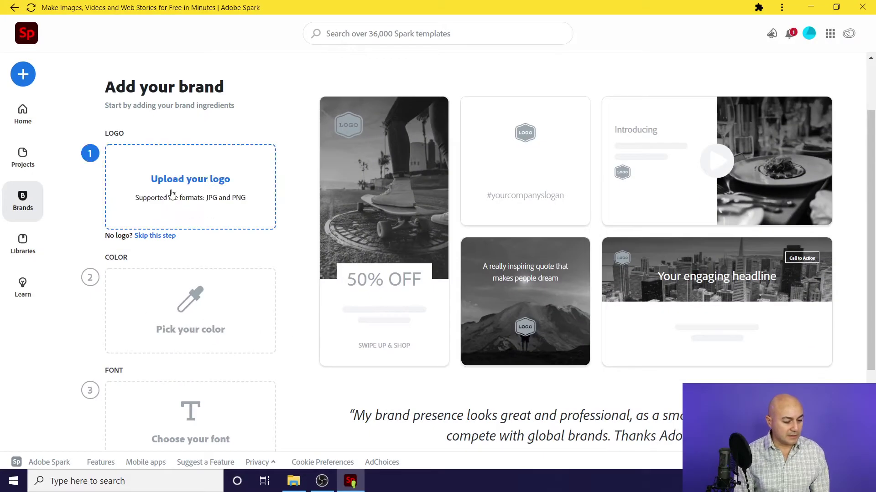
click(198, 193)
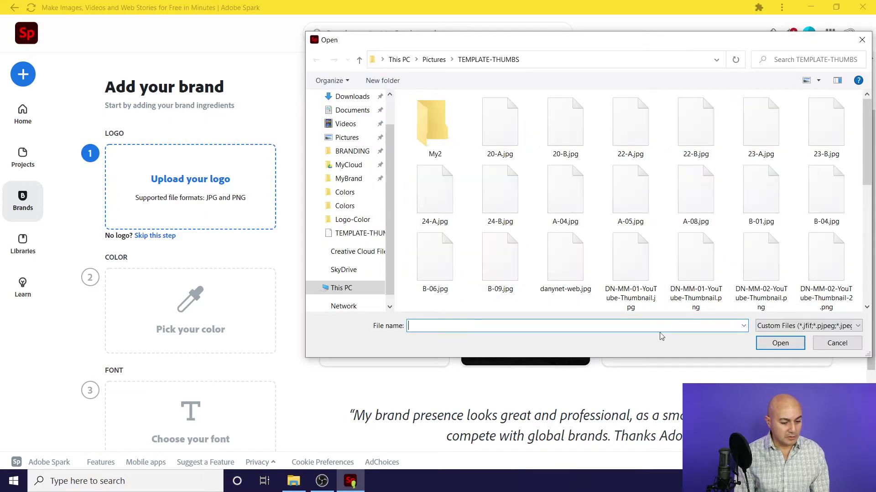
click(350, 155)
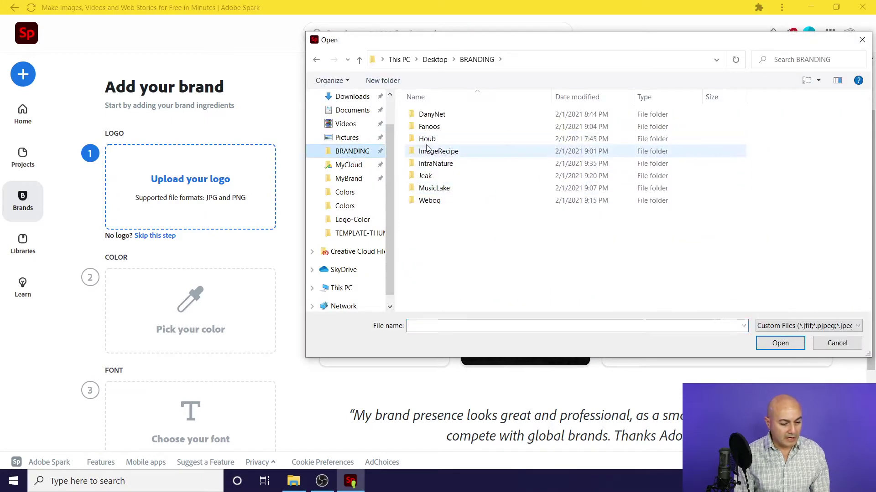
double_click(458, 179)
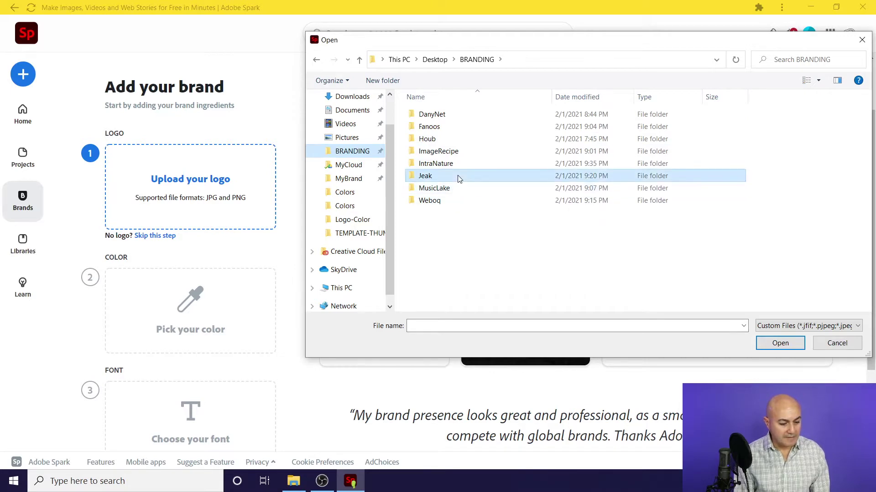
click(315, 61)
double_click(426, 200)
double_click(443, 138)
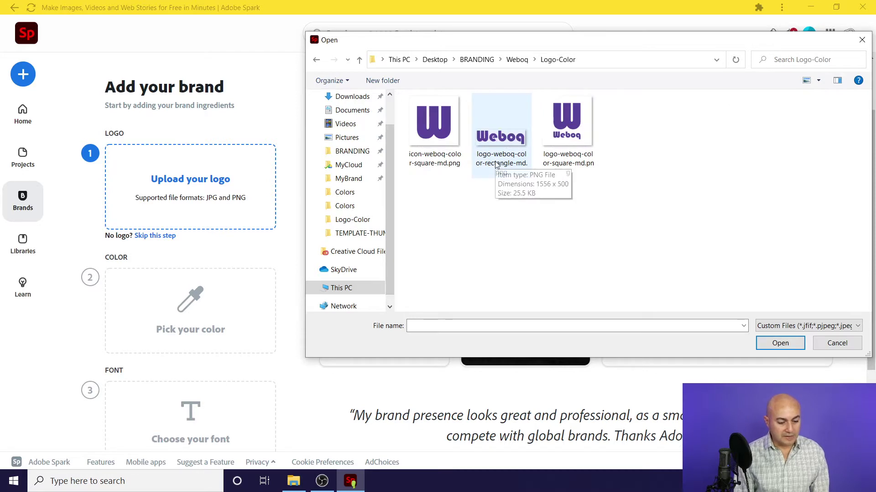
Look through Weboq's Logo-White and Logo-White-Shadow folders to compare the alternative logo versions
click(316, 61)
double_click(440, 150)
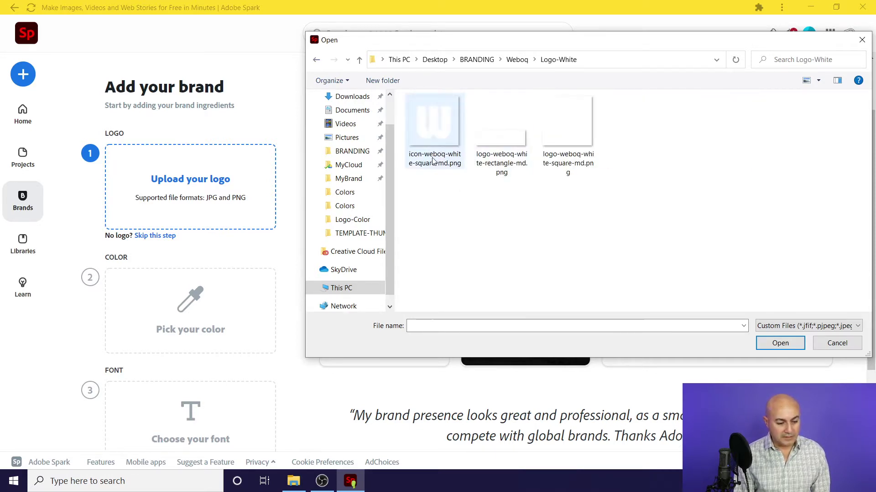
click(314, 62)
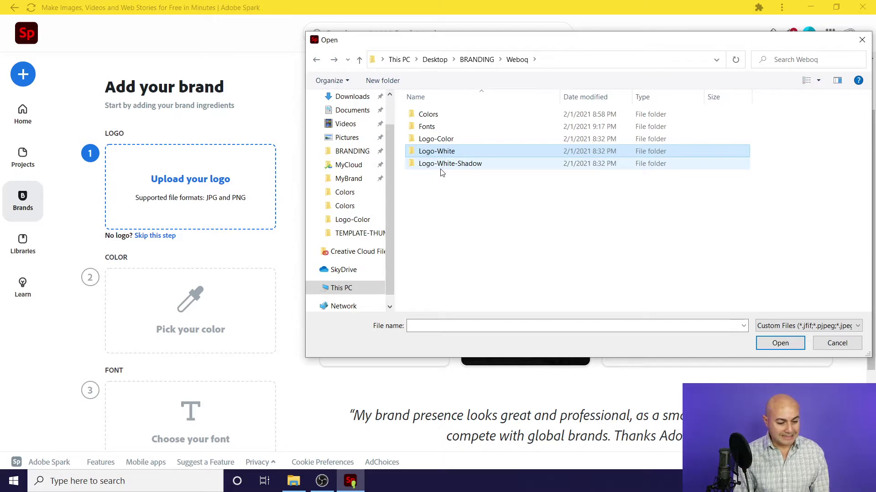
double_click(444, 167)
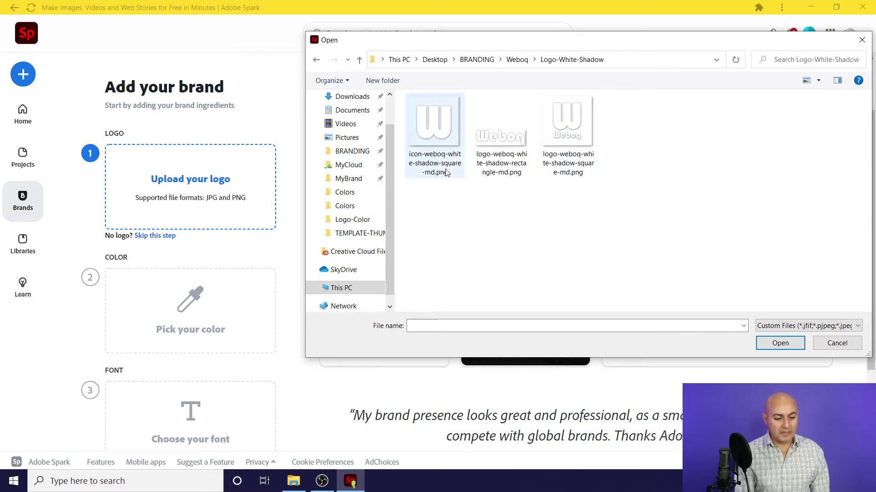
Upload the square Weboq logo with its wordmark from the Logo-Color folder as the brand logo
click(316, 60)
double_click(471, 139)
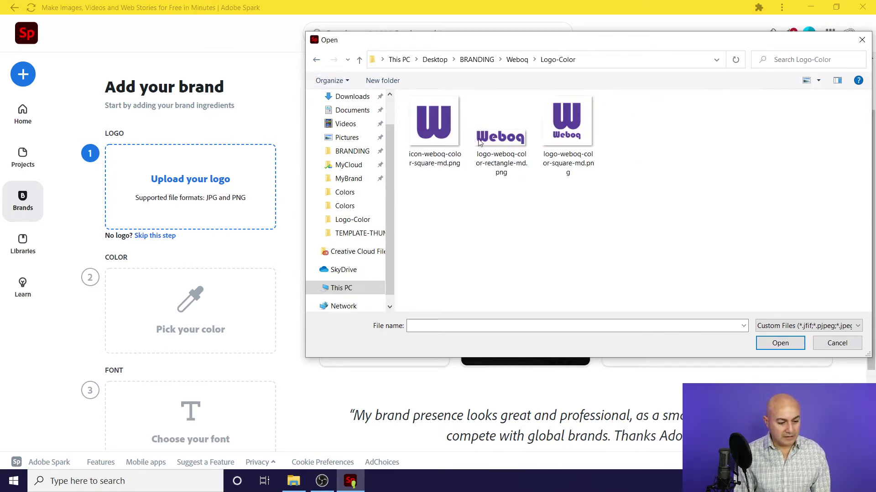
double_click(575, 132)
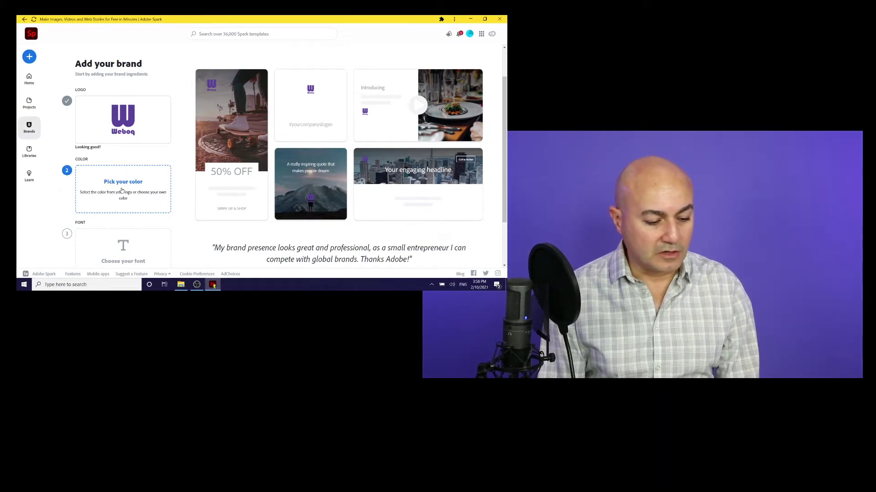
Open the color picker for the brand color and bring up the Weboq branding folder in File Explorer
scroll(123, 192, down, 3)
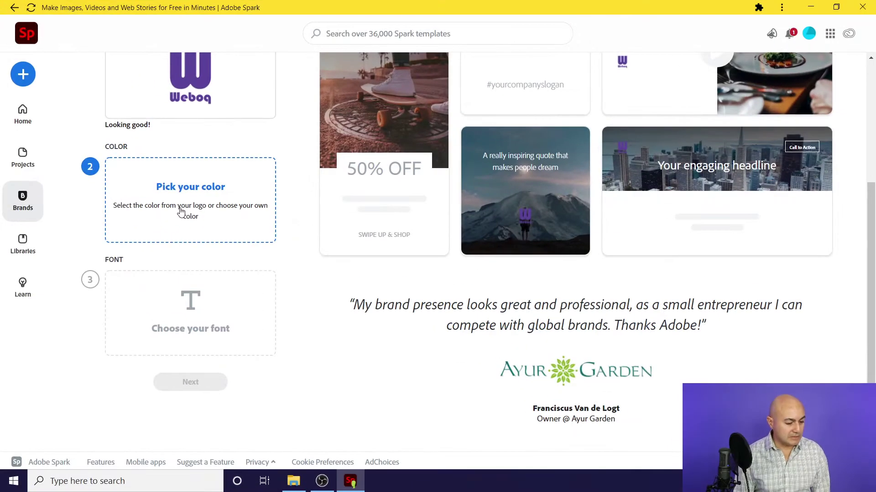
click(118, 134)
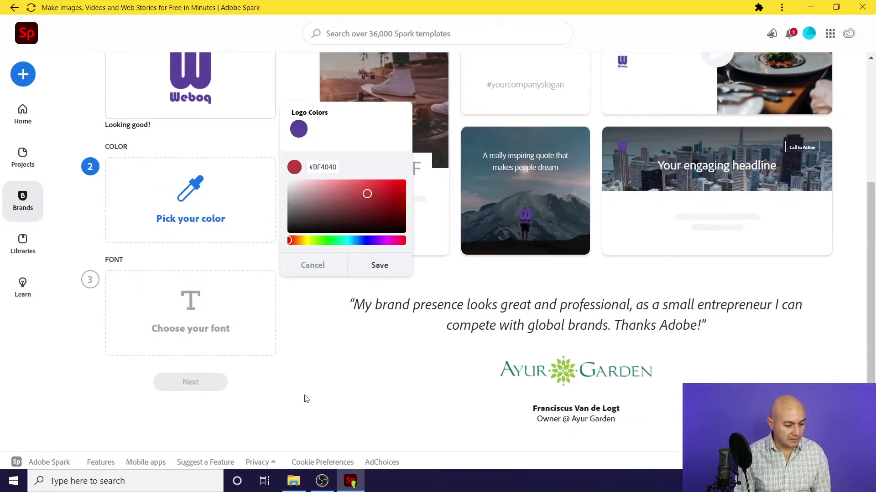
click(293, 481)
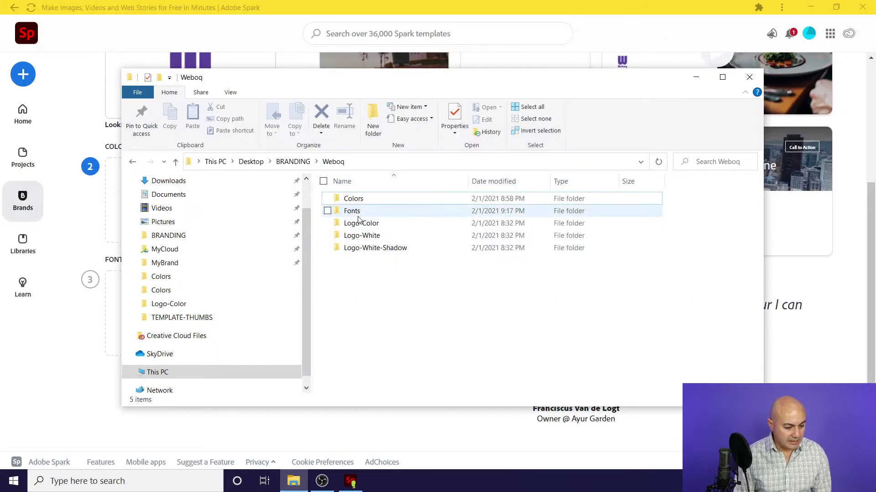
double_click(358, 211)
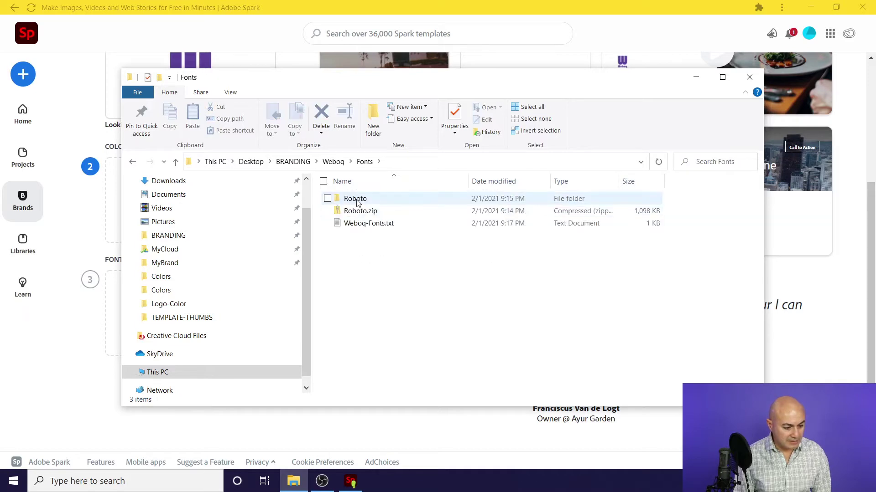
double_click(365, 223)
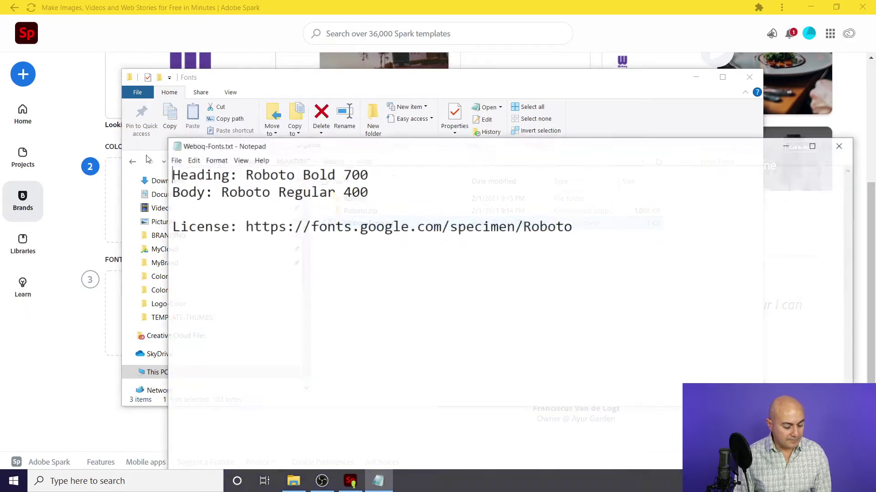
click(840, 145)
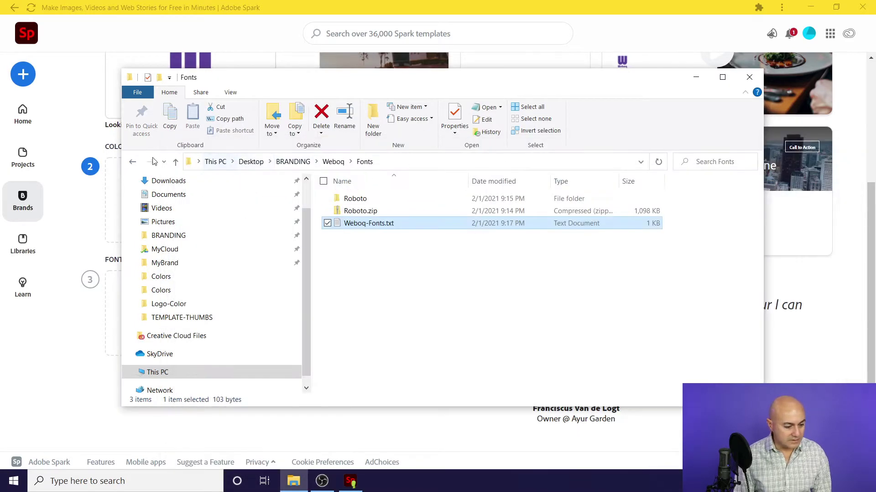
click(131, 163)
Copy the primary color code #5B3F9D from Colors-Weboq.txt in the Weboq Colors folder and minimize the note
double_click(369, 200)
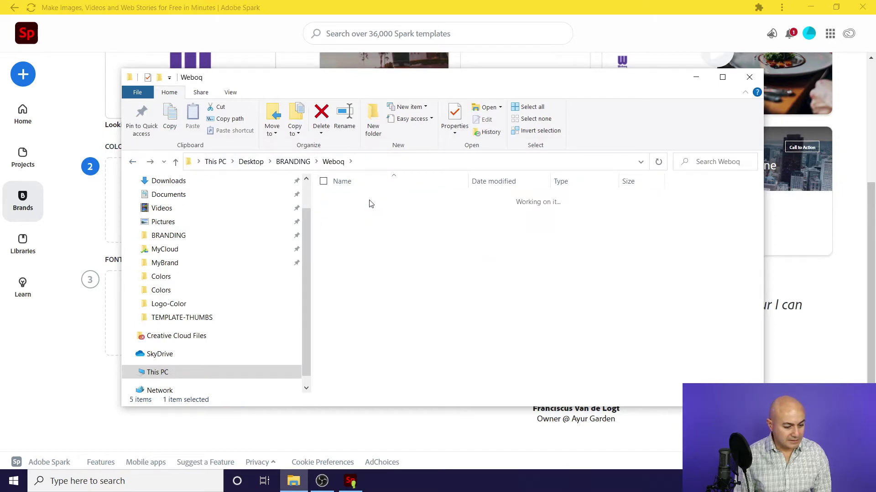
double_click(376, 201)
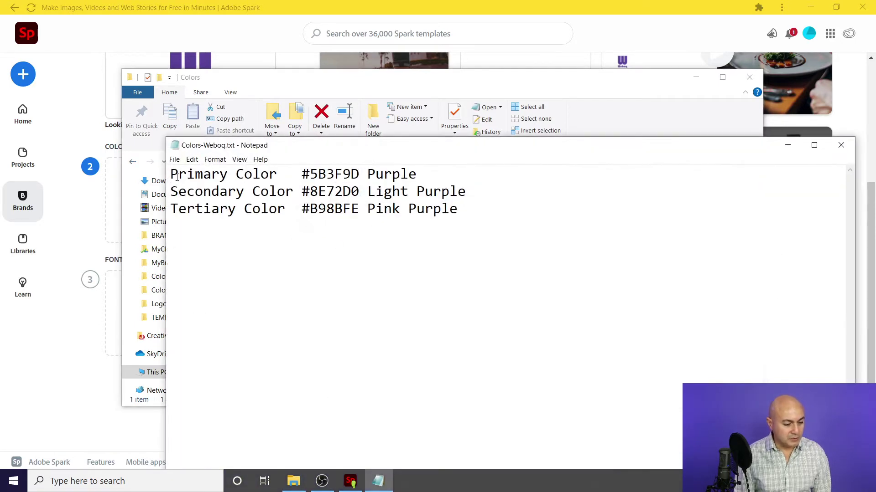
drag(301, 172, 357, 173)
key(ctrl+c)
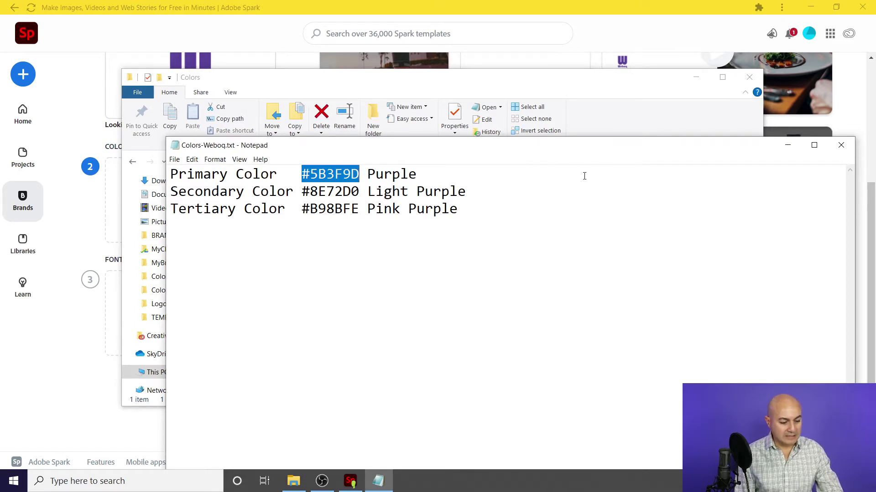
click(781, 146)
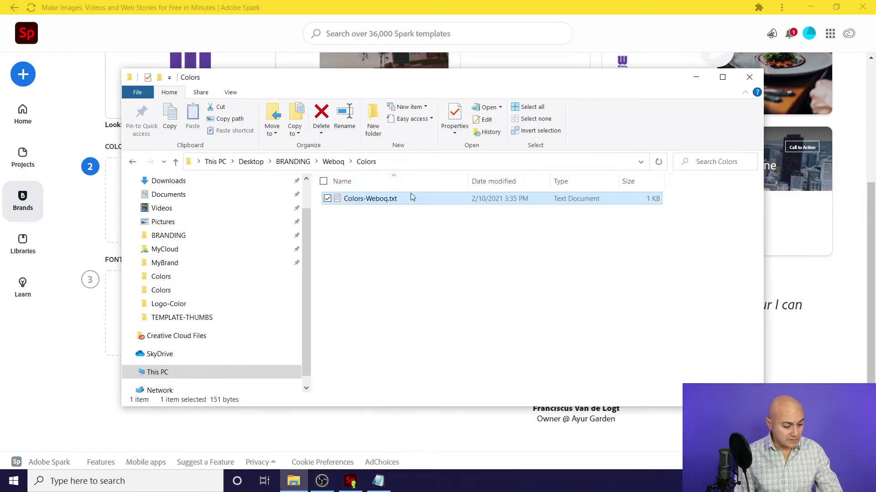
Close File Explorer, set the brand color in Adobe Spark to #5B3F9D and save it
click(749, 77)
double_click(326, 169)
key(ctrl+v)
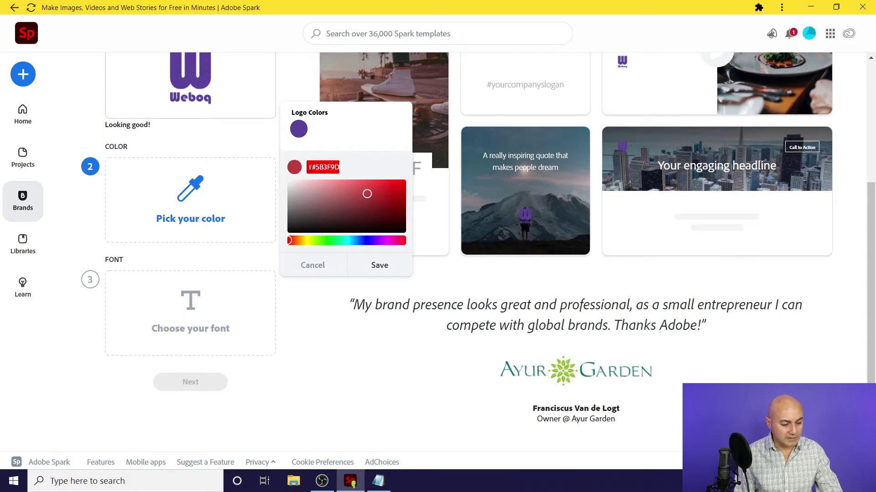
drag(309, 167, 342, 170)
key(ctrl+v)
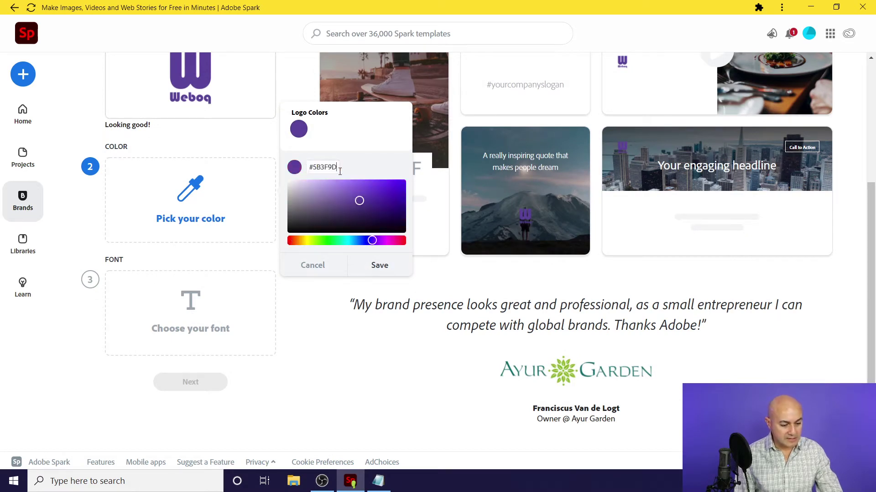
click(379, 266)
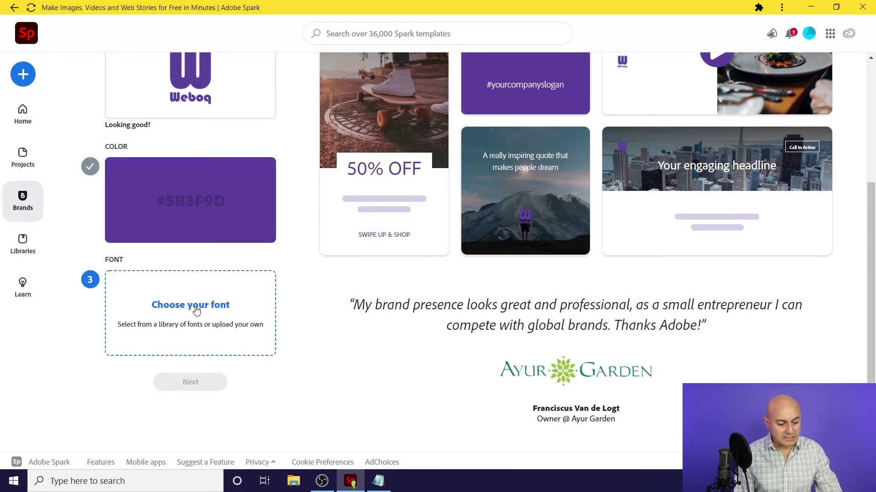
Examine the Roboto font files in Weboq's Fonts folder within BRANDING, and return to the Fonts folder
click(377, 487)
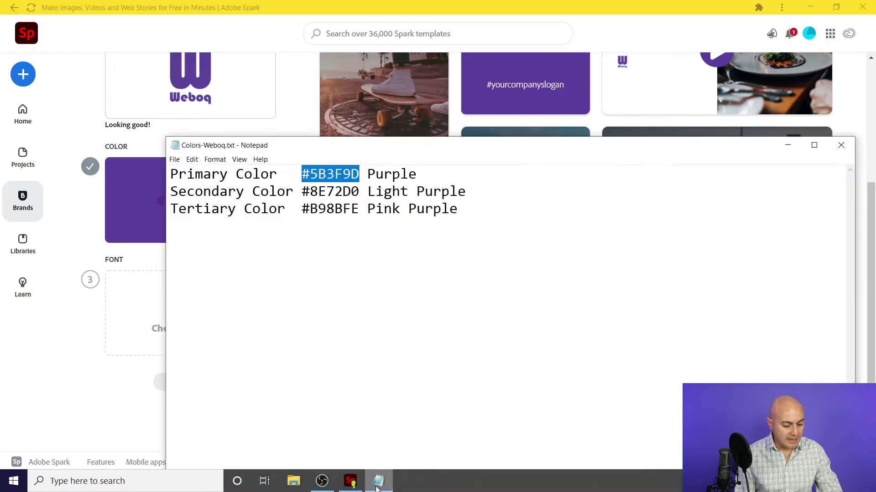
click(787, 145)
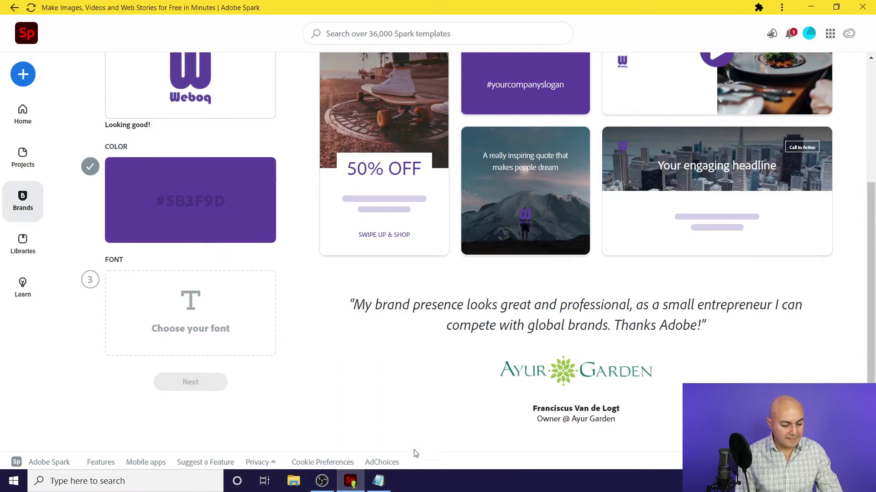
click(305, 484)
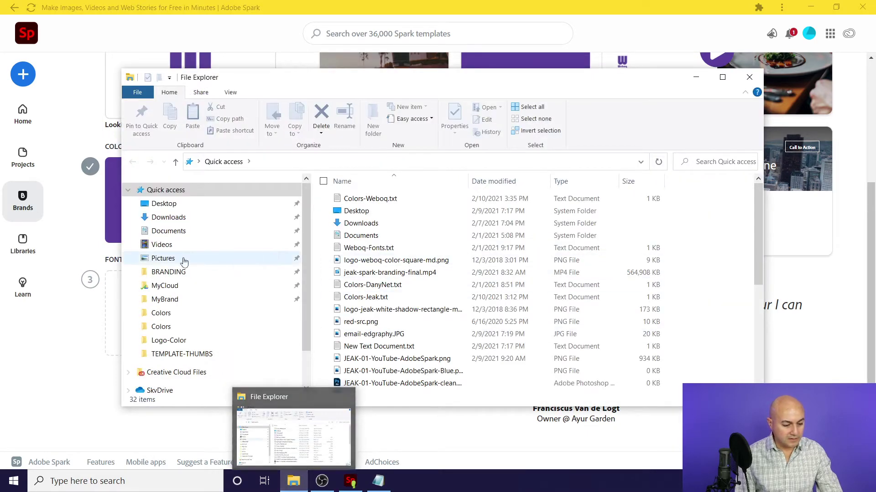
click(219, 272)
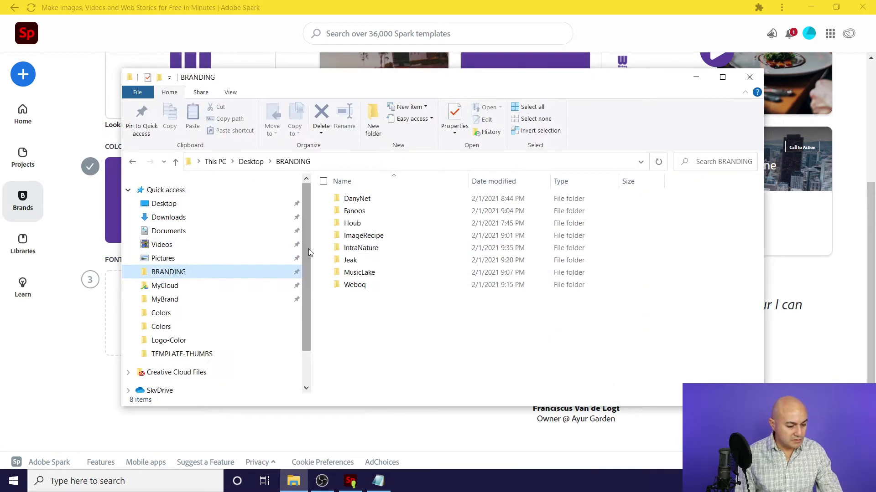
double_click(358, 286)
double_click(372, 209)
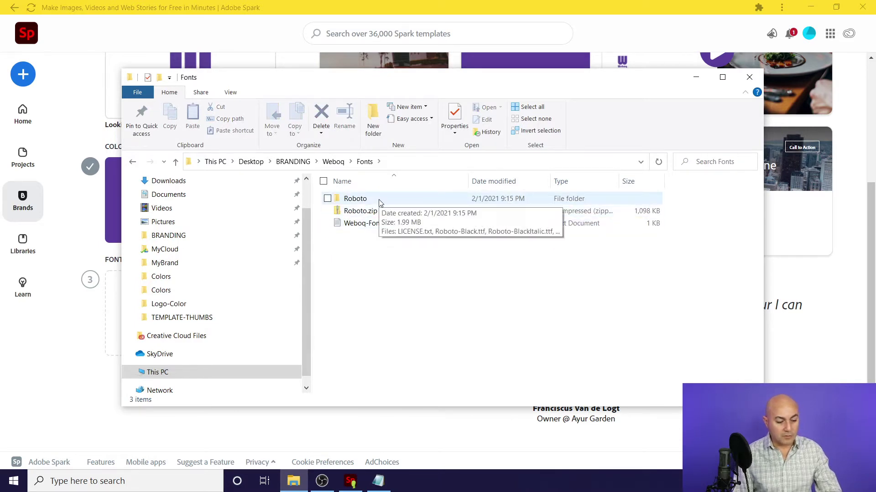
double_click(379, 203)
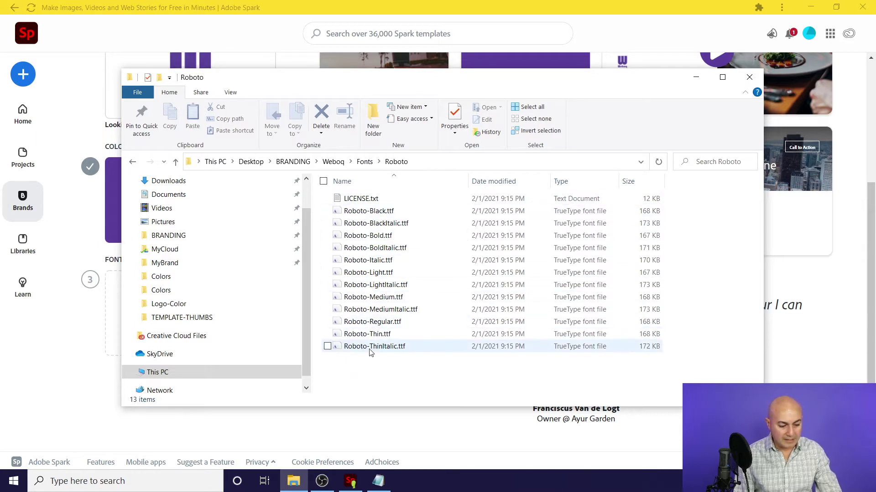
click(132, 163)
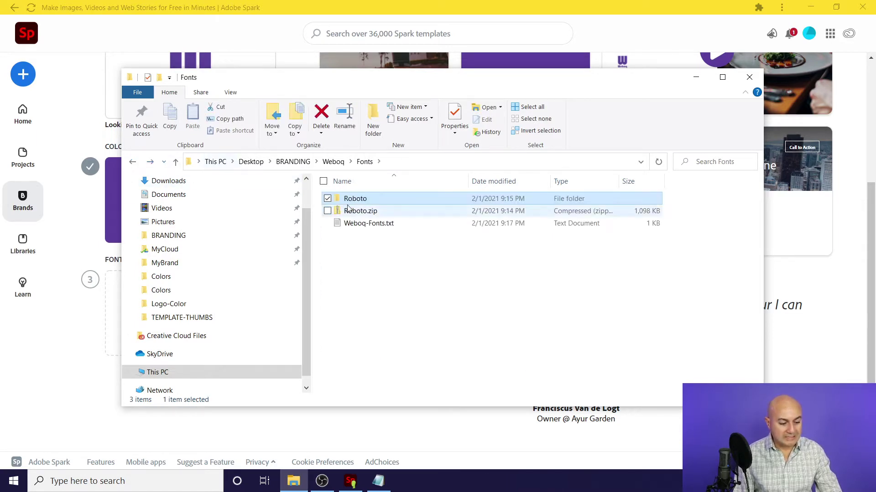
Check the heading font in Weboq-Fonts.txt, highlight its name, and minimize the note and File Explorer
double_click(368, 228)
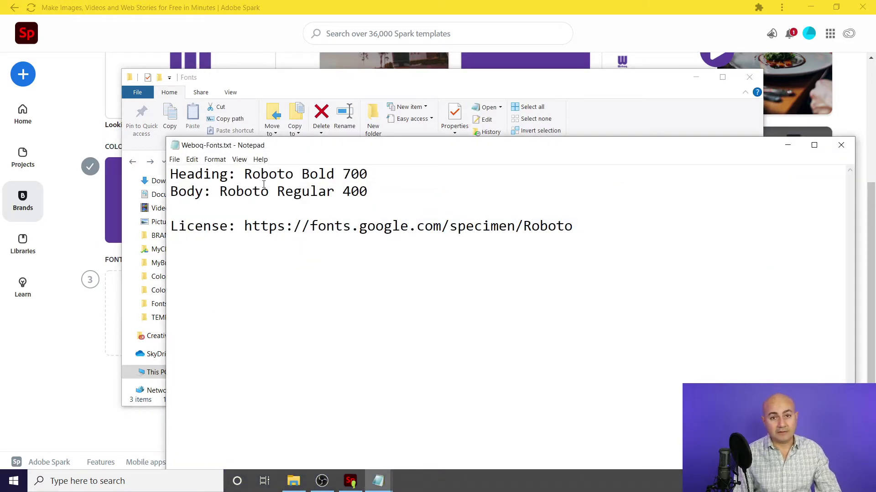
drag(245, 173, 335, 167)
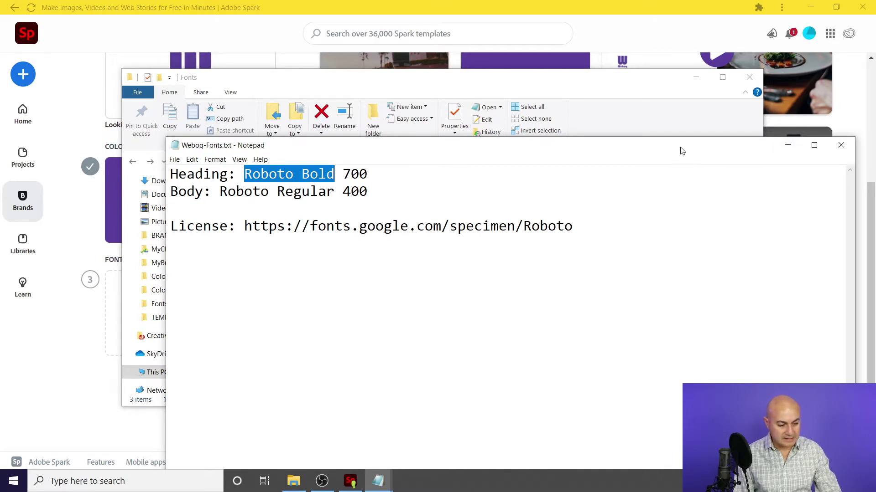
click(787, 145)
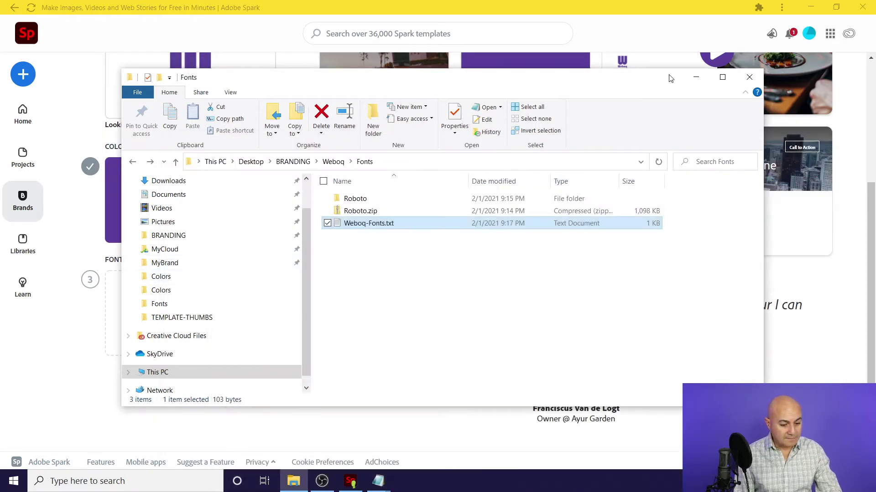
click(696, 77)
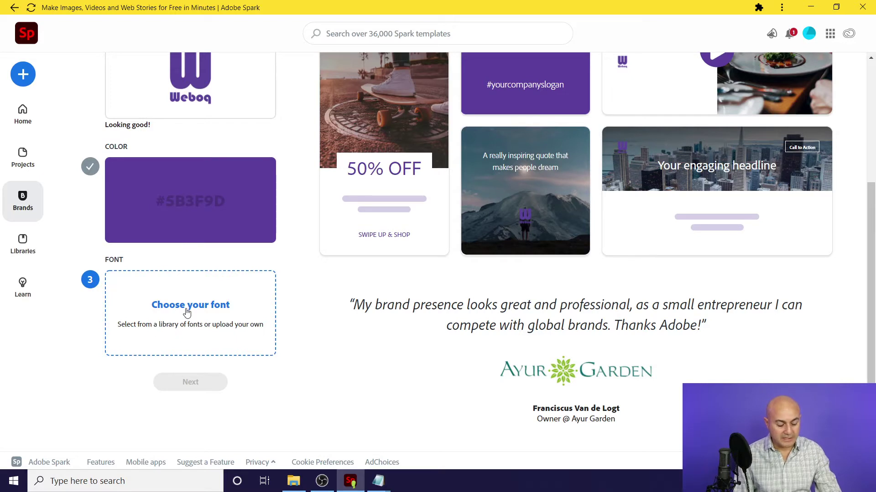
Open the brand's font choices and look through the built-in fonts
click(187, 313)
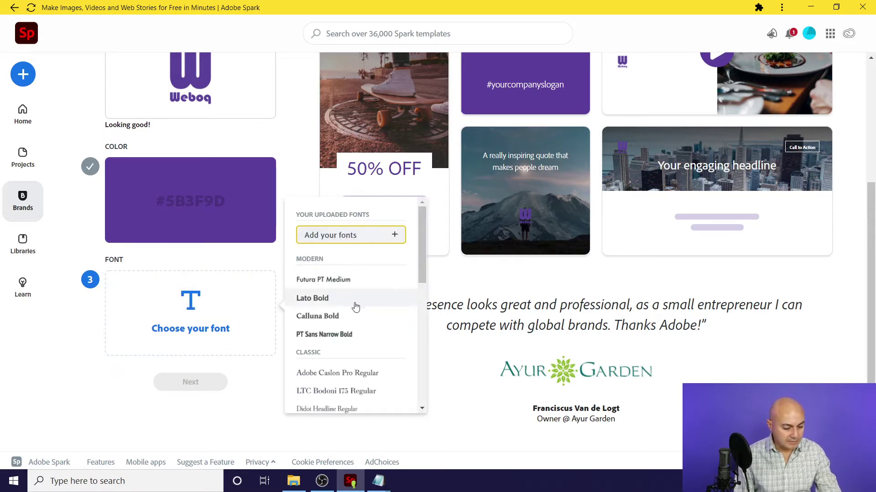
scroll(420, 264, down, 2)
scroll(418, 262, up, 1)
scroll(417, 261, down, 6)
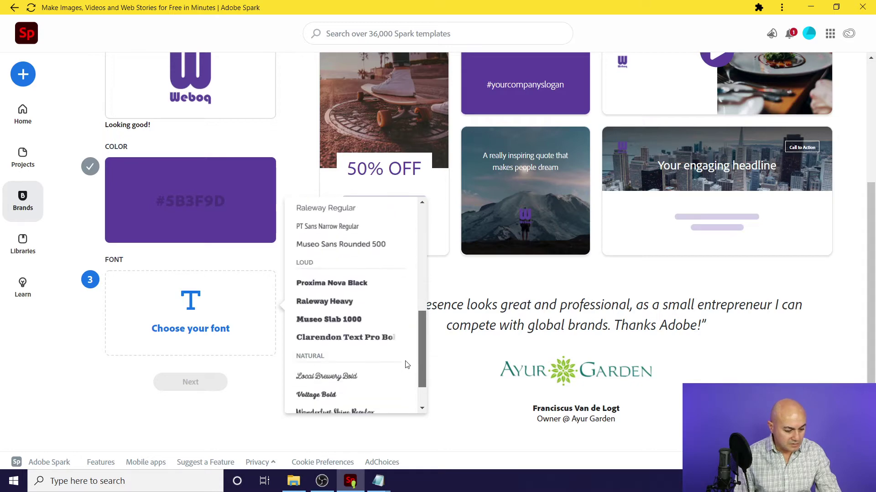
scroll(408, 390, up, 10)
click(317, 236)
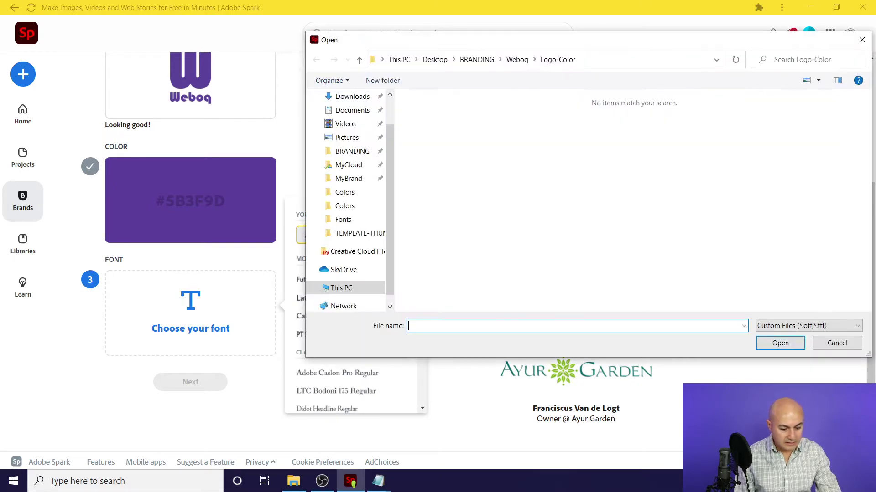
click(837, 342)
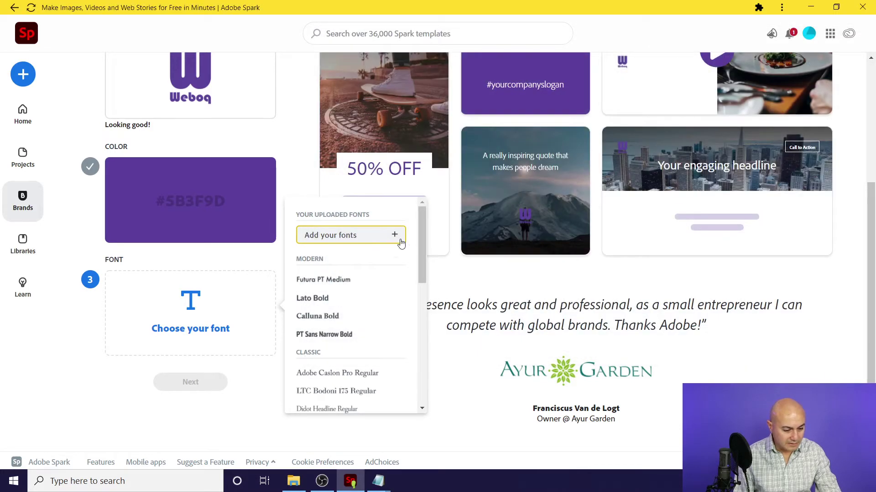
mouse_move(422, 244)
mouse_down()
mouse_move(414, 381)
mouse_move(420, 234)
mouse_up()
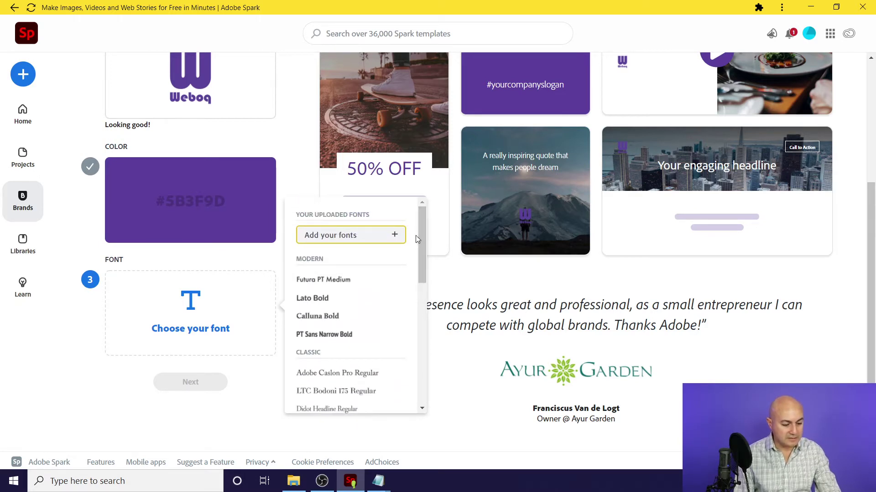
Add all the Roboto font files, from Roboto-Black.ttf to Roboto-ThinItalic.ttf, from Weboq's Fonts\Roboto folder
click(384, 236)
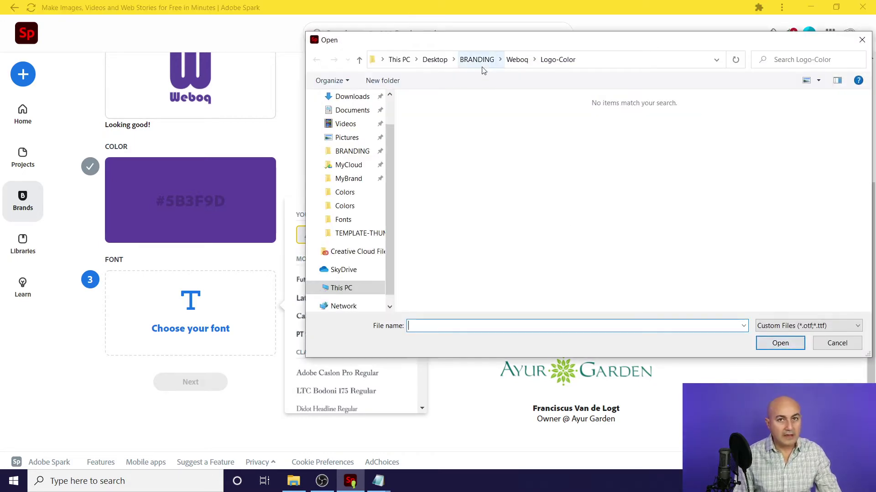
click(517, 59)
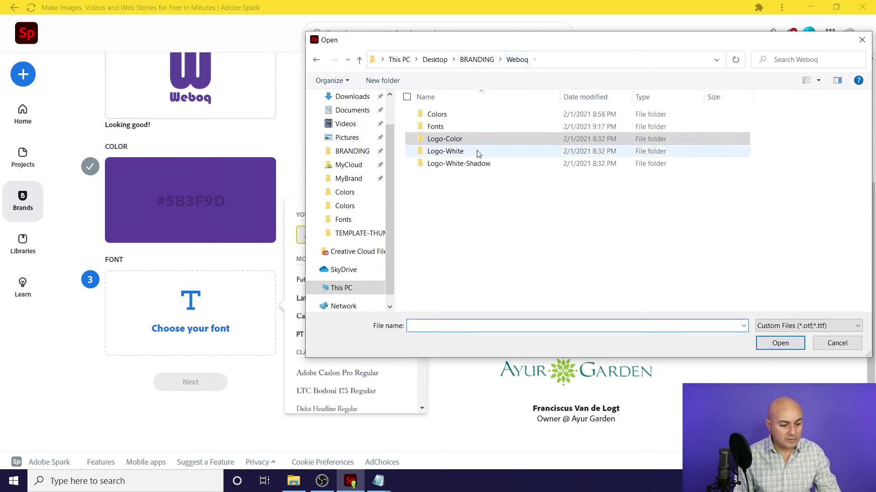
double_click(447, 126)
click(446, 118)
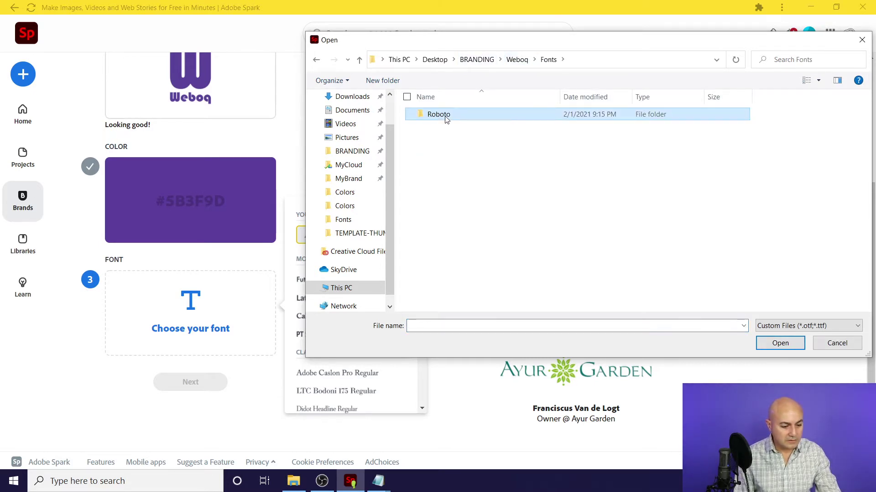
double_click(446, 118)
click(466, 118)
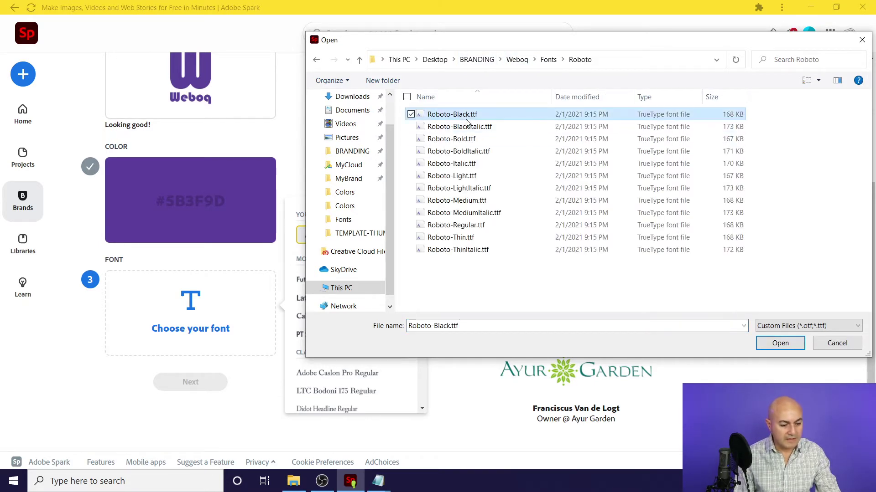
shift+click(479, 250)
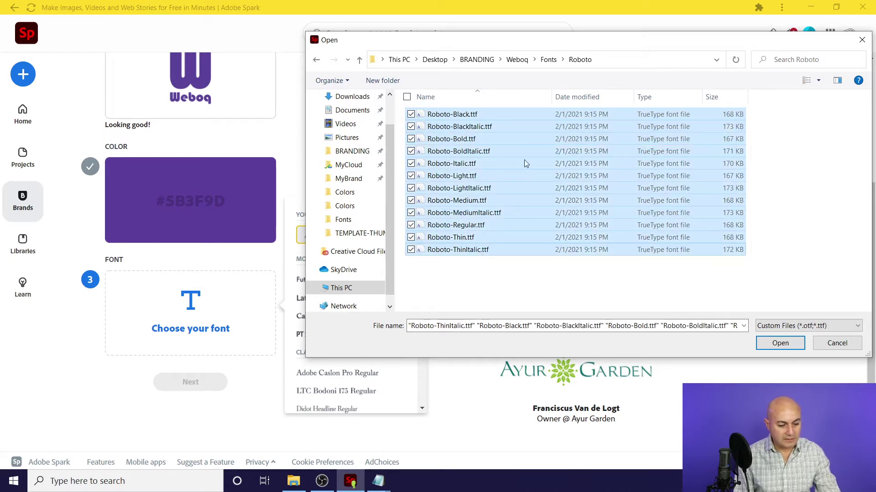
click(771, 348)
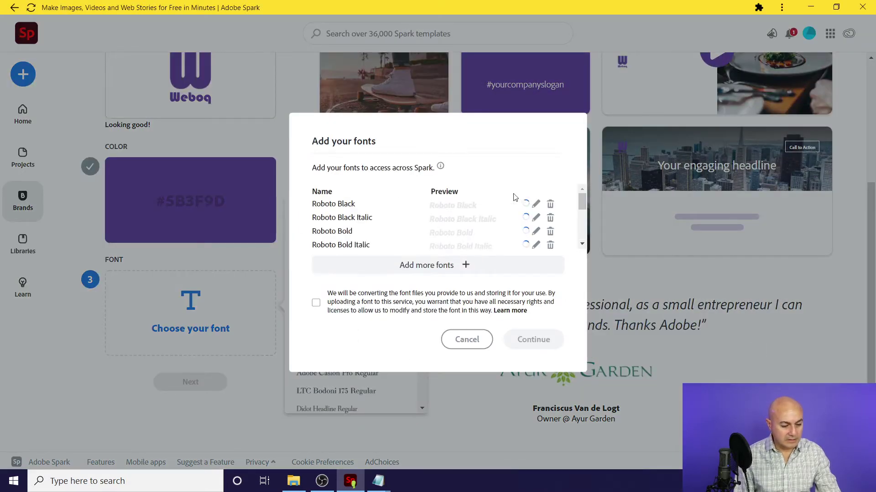
Review the list of added Roboto fonts, accept the font rights statement and continue with the upload
drag(584, 200, 583, 198)
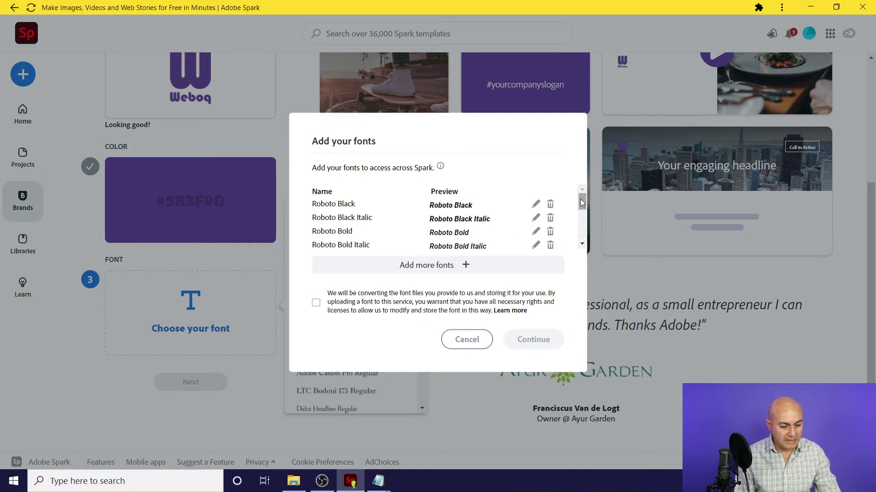
drag(581, 200, 579, 236)
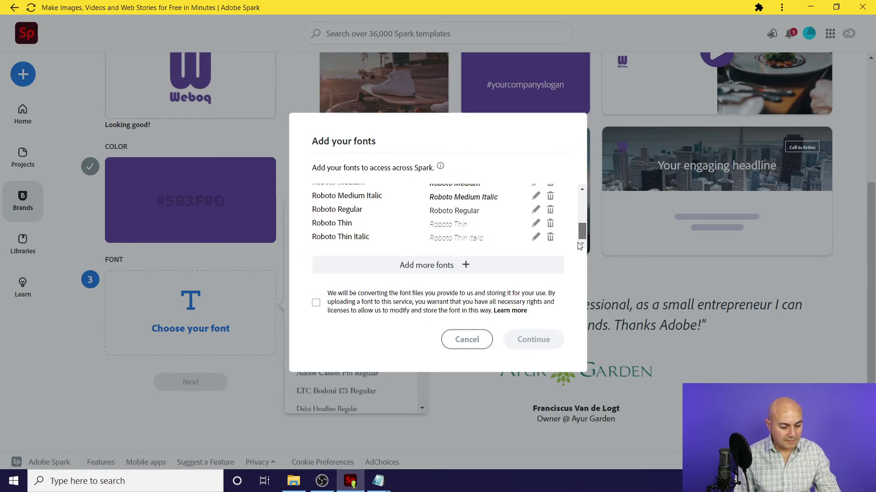
mouse_move(516, 342)
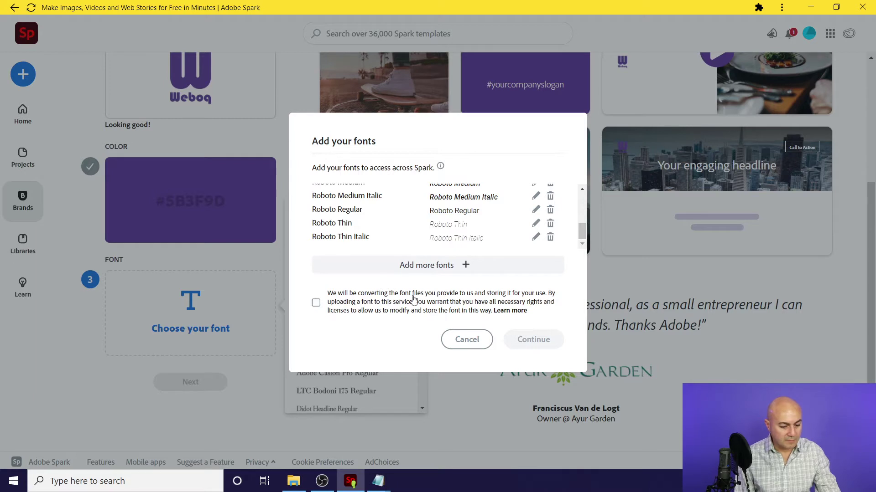
click(316, 303)
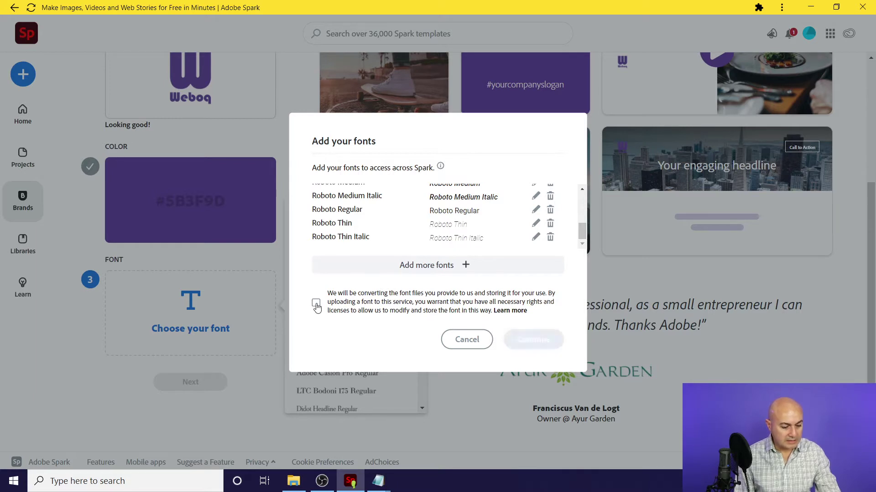
click(534, 342)
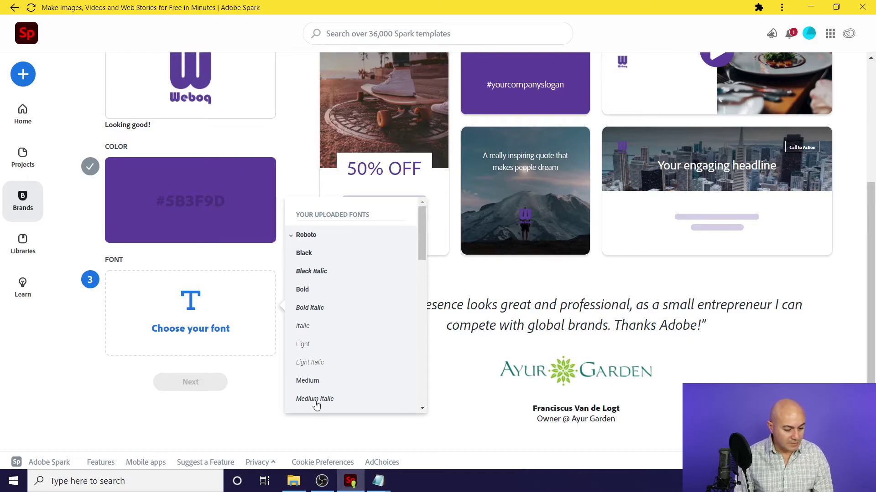
Choose Roboto Black from the uploaded fonts as the brand font and review the brand preview designs
mouse_move(421, 240)
mouse_down()
mouse_move(420, 266)
mouse_move(423, 236)
mouse_up()
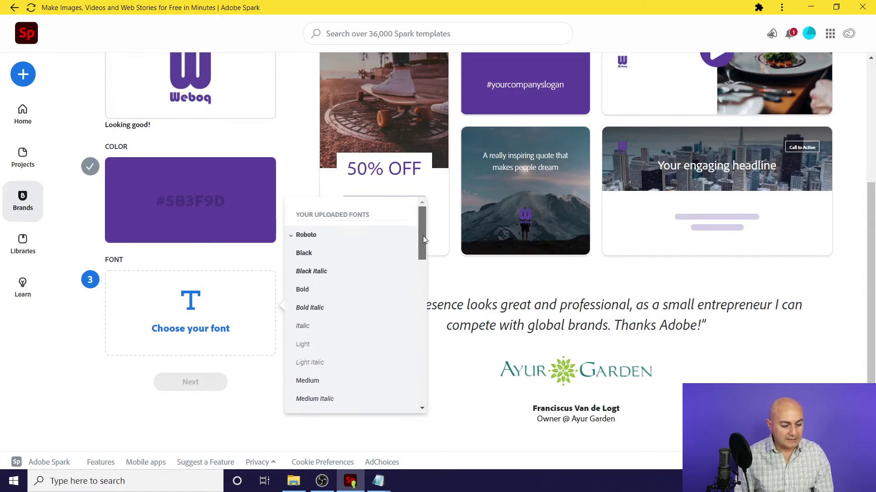
click(313, 255)
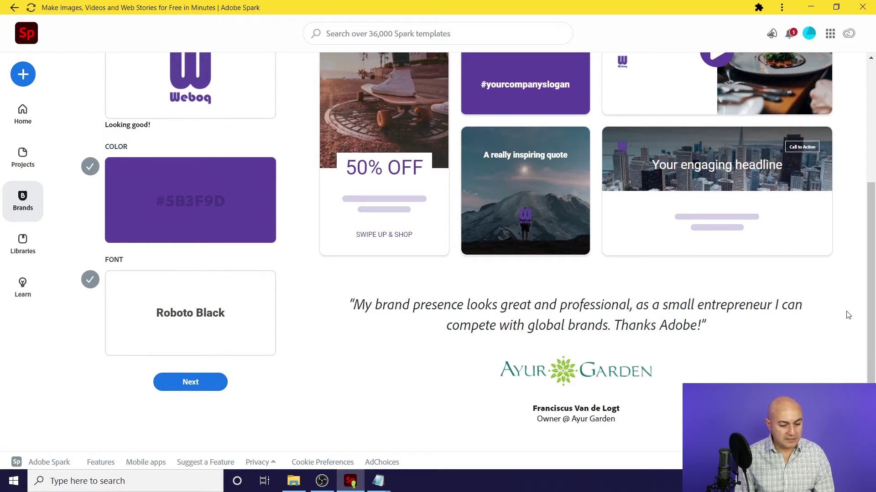
drag(871, 343, 872, 233)
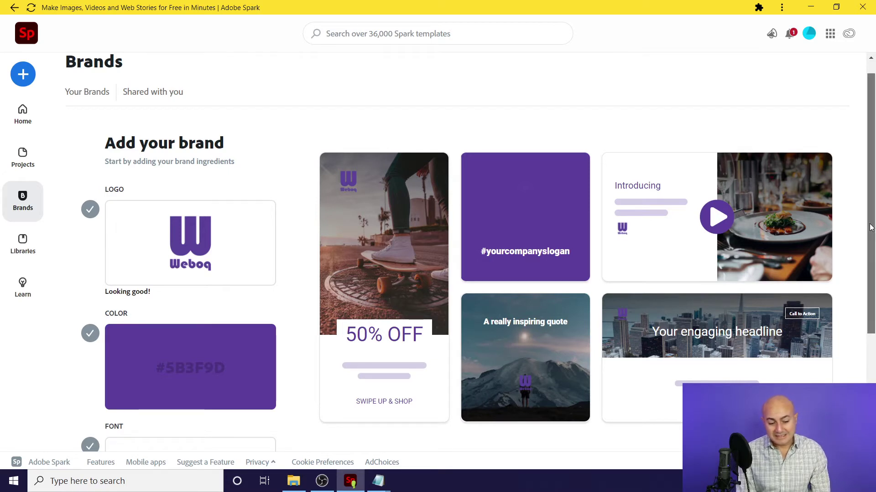
scroll(870, 227, down, 1)
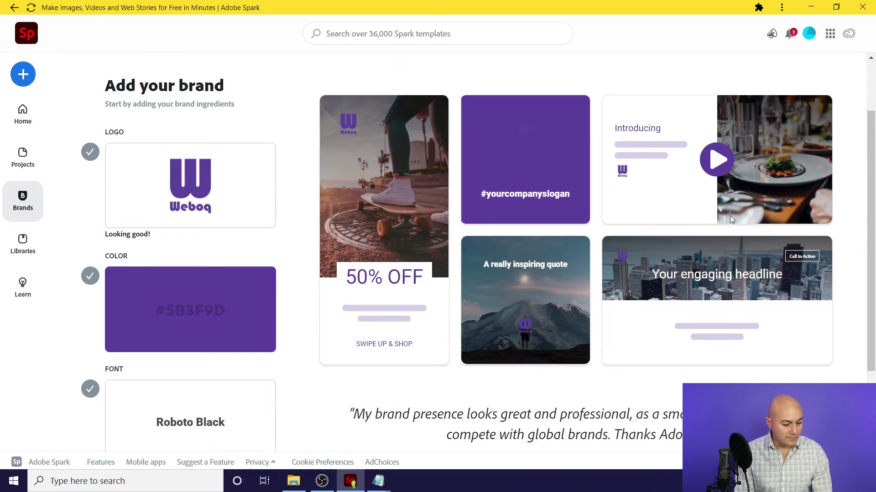
Name the brand Weboq, create it and dismiss the offer to add another brand
scroll(849, 228, down, 2)
click(195, 382)
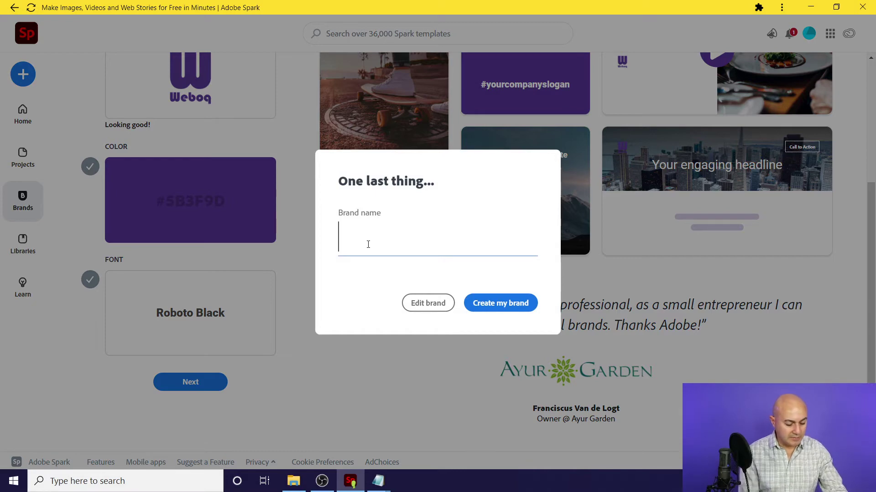
text(Weboq)
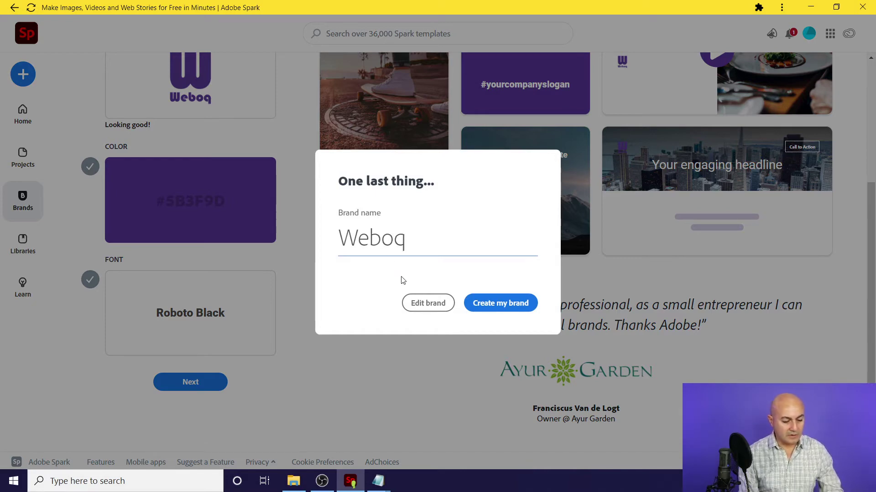
click(480, 304)
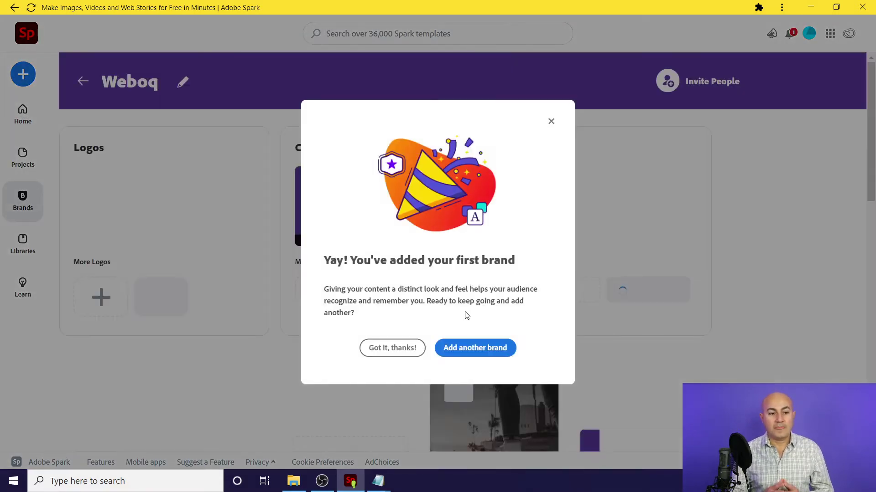
click(385, 355)
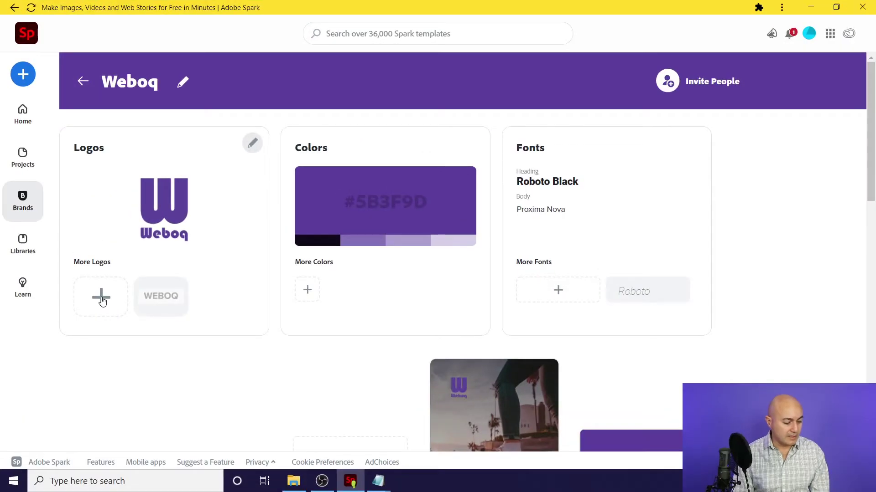
Add icon-weboq-color-square-md.png from Weboq's Logo-Color folder as an additional brand logo
click(73, 182)
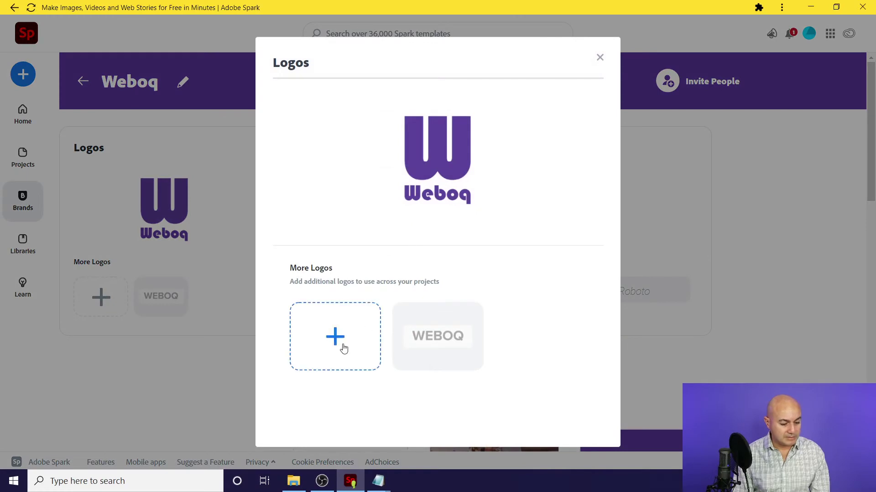
click(343, 347)
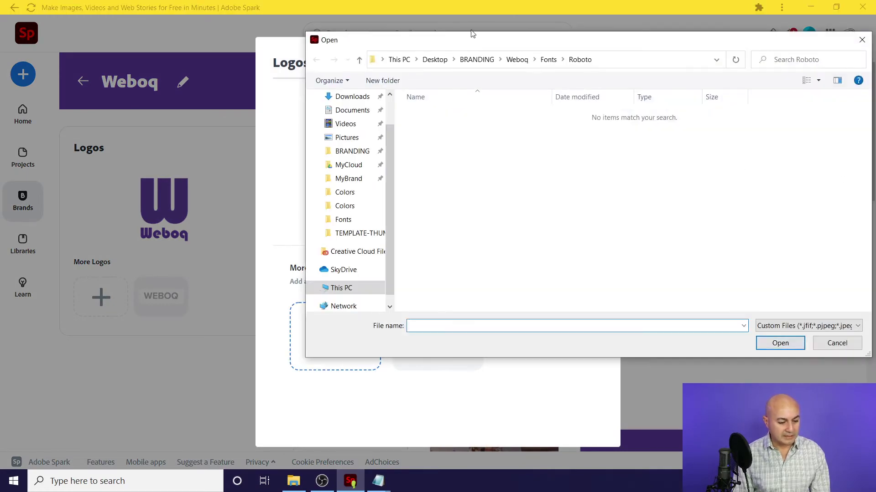
click(547, 60)
click(517, 60)
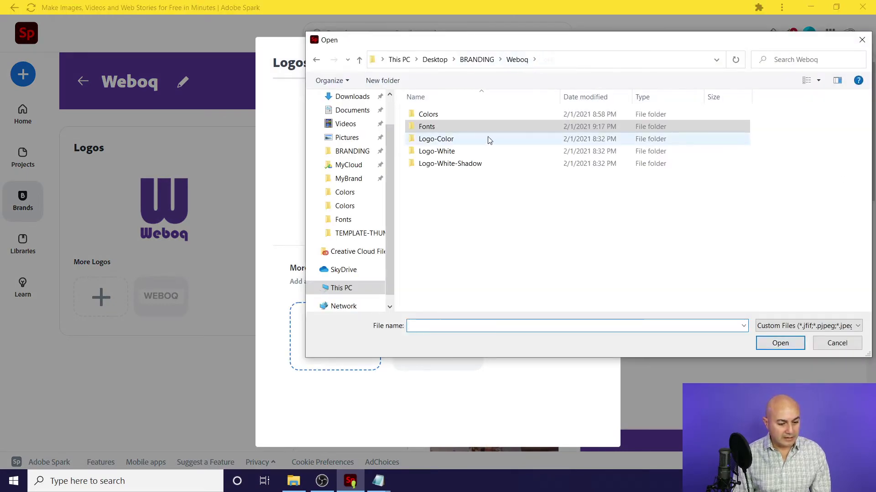
double_click(447, 139)
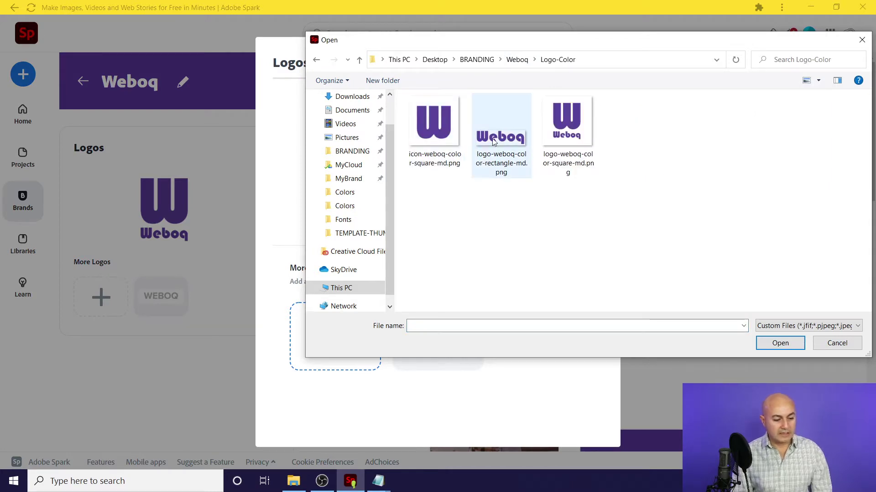
click(486, 149)
click(445, 145)
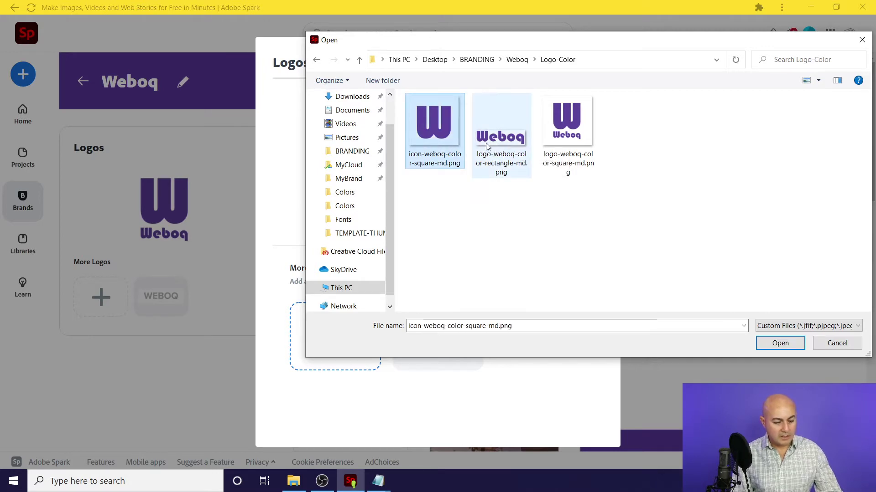
double_click(450, 141)
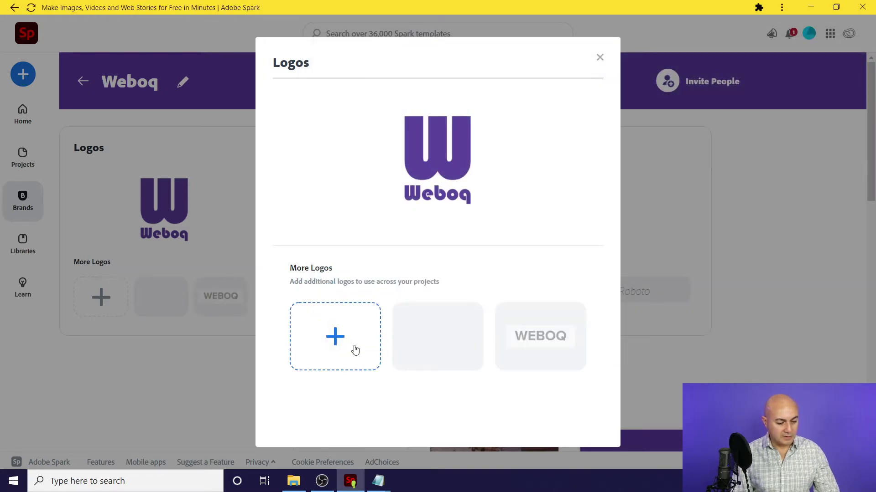
Add logo-weboq-color-rectangle-md.png as another additional logo
mouse_move(452, 347)
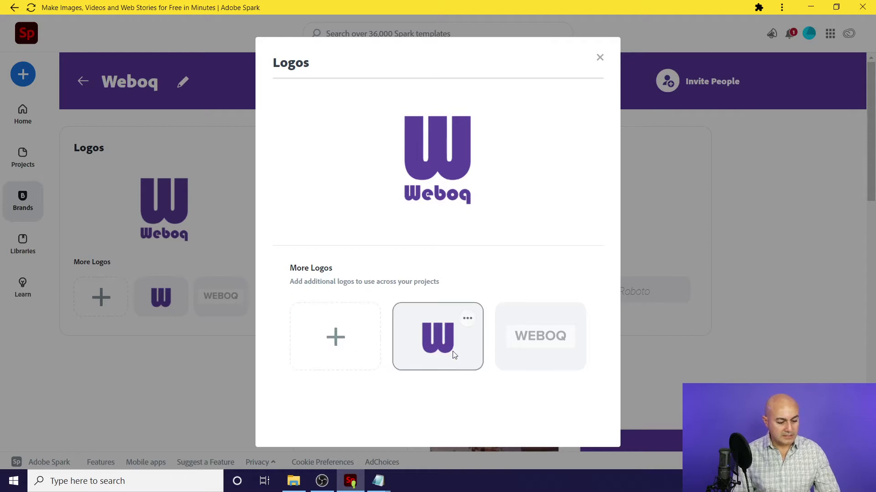
click(327, 336)
double_click(499, 143)
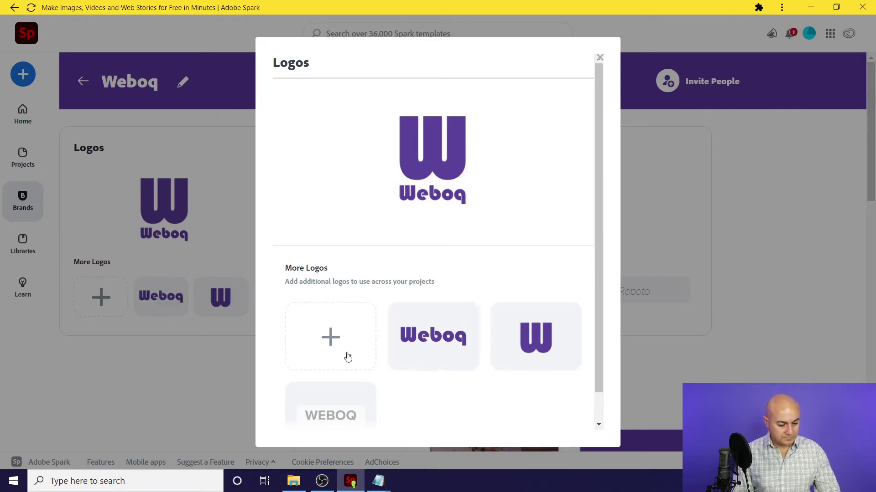
Add logo-weboq-white-square-md.png from Weboq's Logo-White folder to the additional logos
click(319, 351)
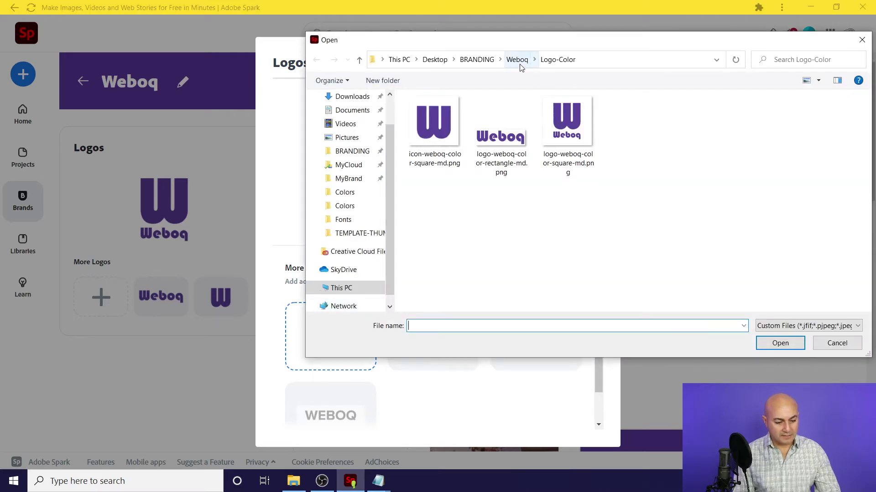
click(520, 64)
double_click(461, 150)
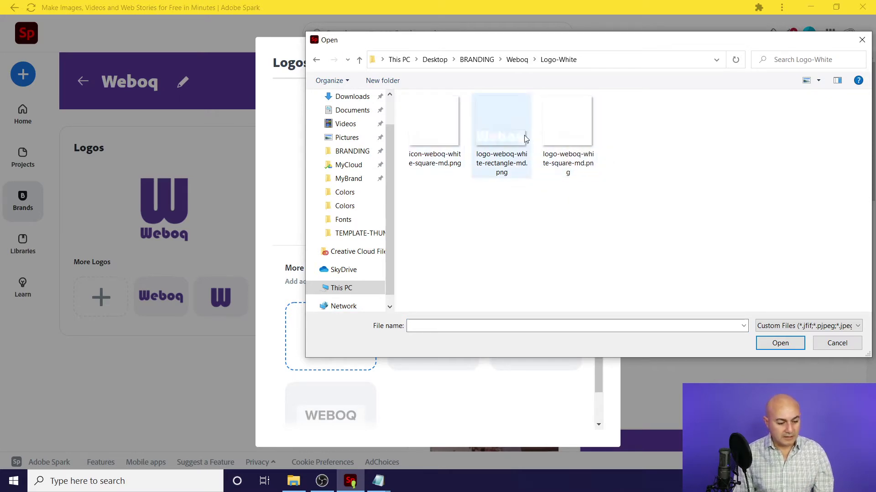
double_click(566, 132)
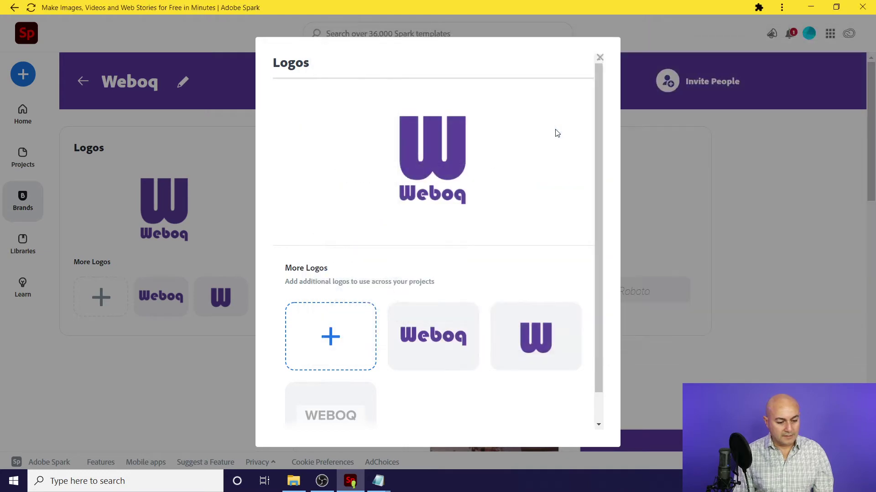
Add logo-weboq-white-rectangle-md.png and icon-weboq-white-square-md.png from Weboq's Logo-White folder as additional brand logos
click(341, 344)
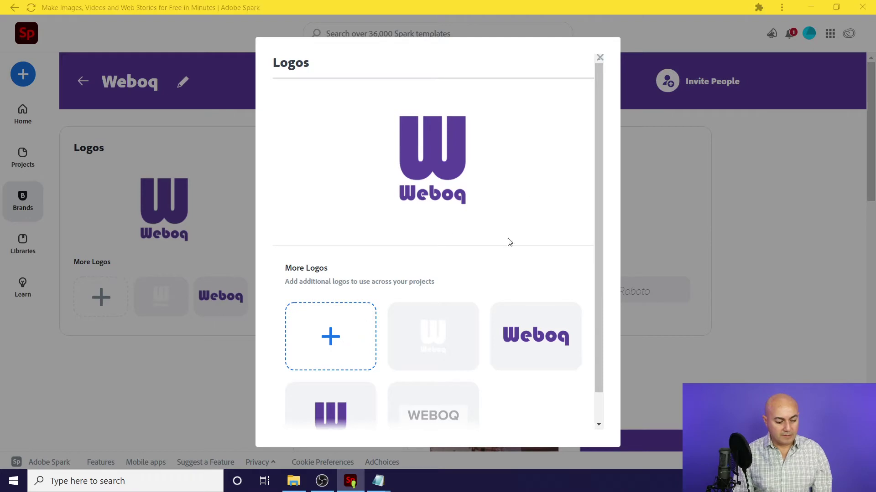
double_click(497, 139)
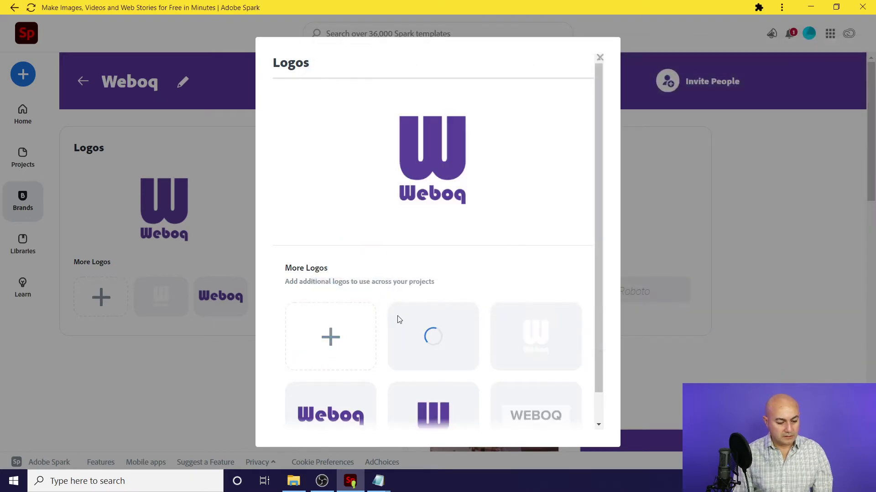
click(335, 351)
double_click(436, 132)
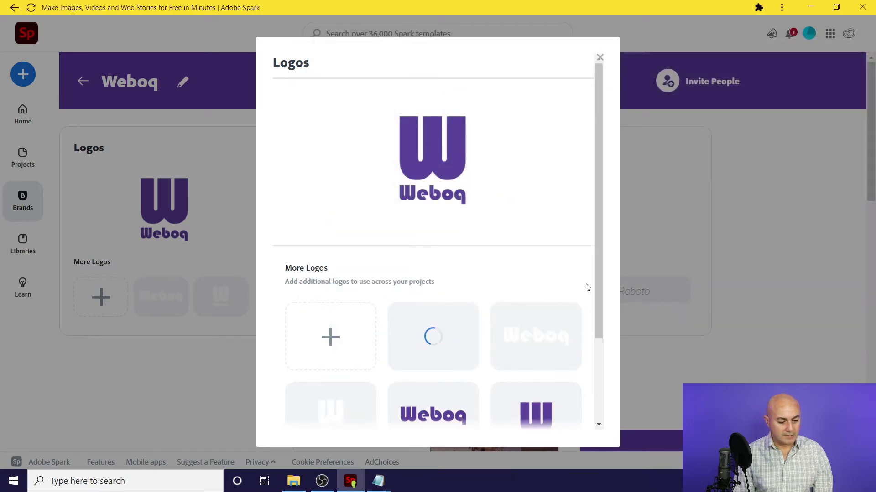
Add logo-weboq-white-shadow-square-md.png from Weboq's Logo-White-Shadow folder to the additional logos
drag(595, 240, 596, 321)
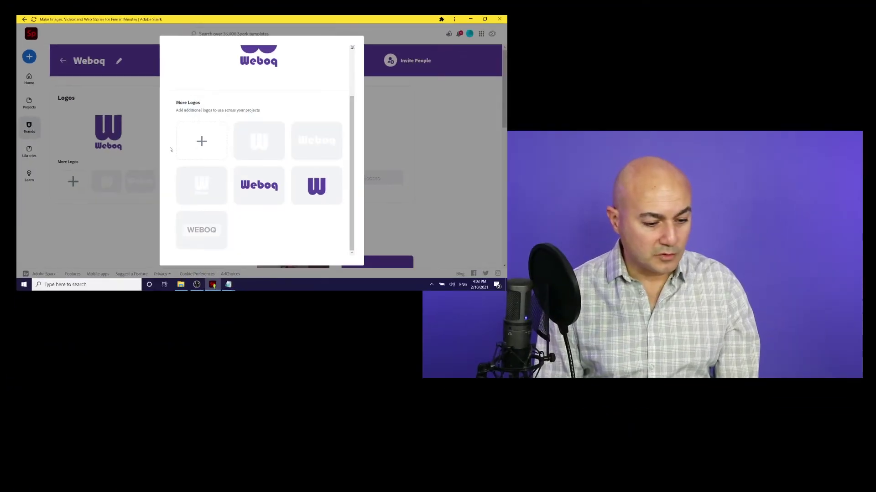
click(199, 142)
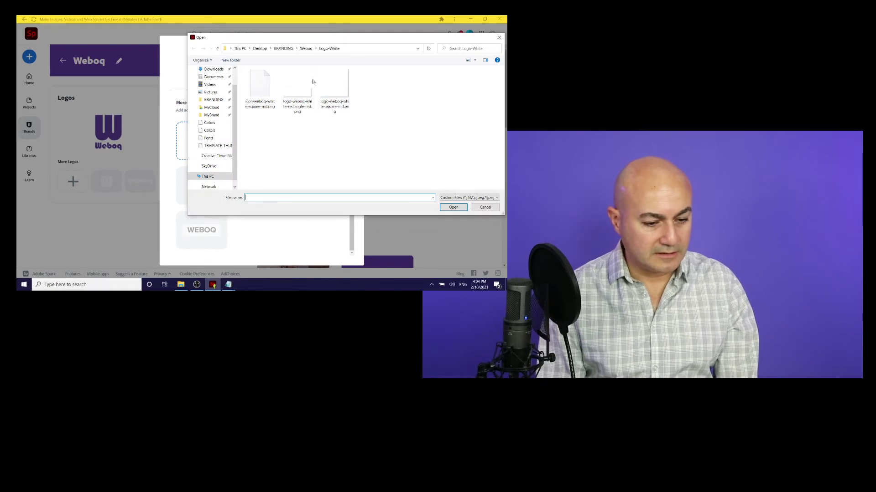
click(306, 48)
double_click(279, 107)
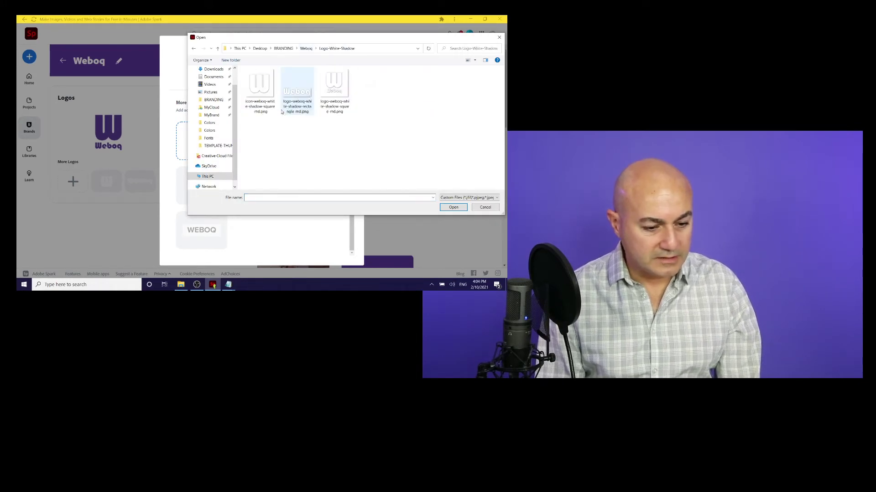
double_click(343, 94)
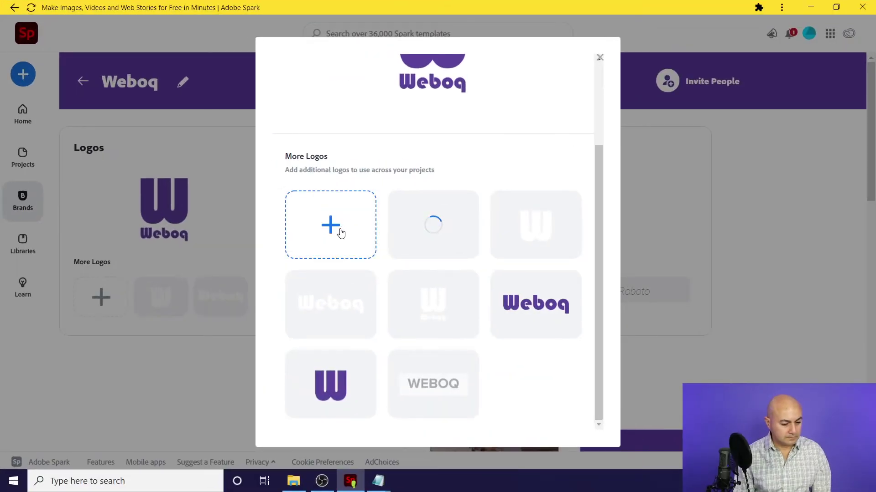
Add logo-weboq-white-shadow-rectangle-md.png and icon-weboq-white-shadow-square-md.png as additional logos and close the logo settings
click(337, 233)
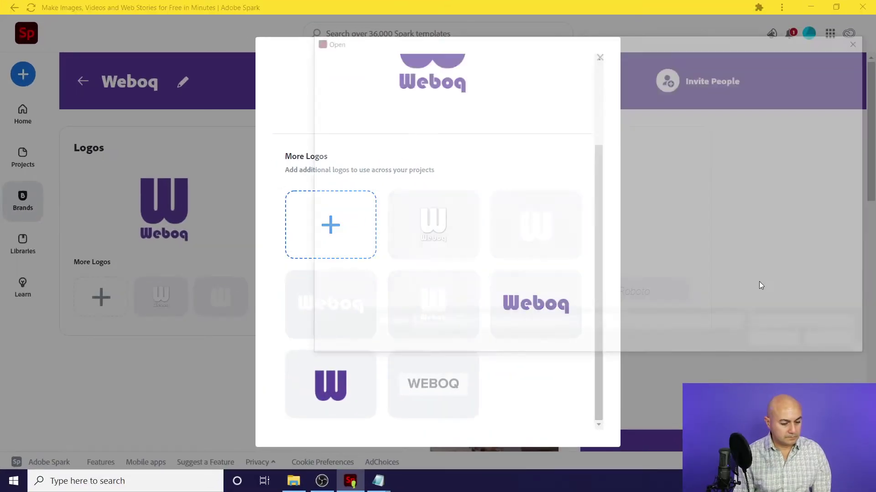
double_click(490, 138)
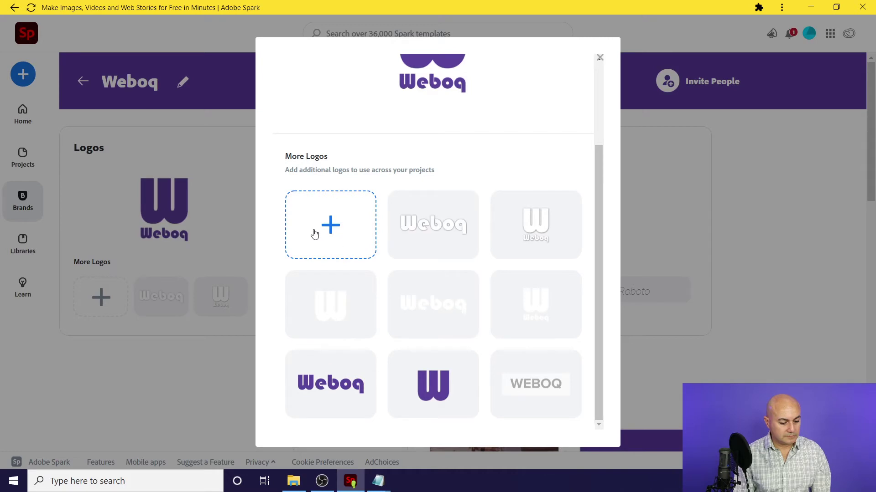
click(328, 231)
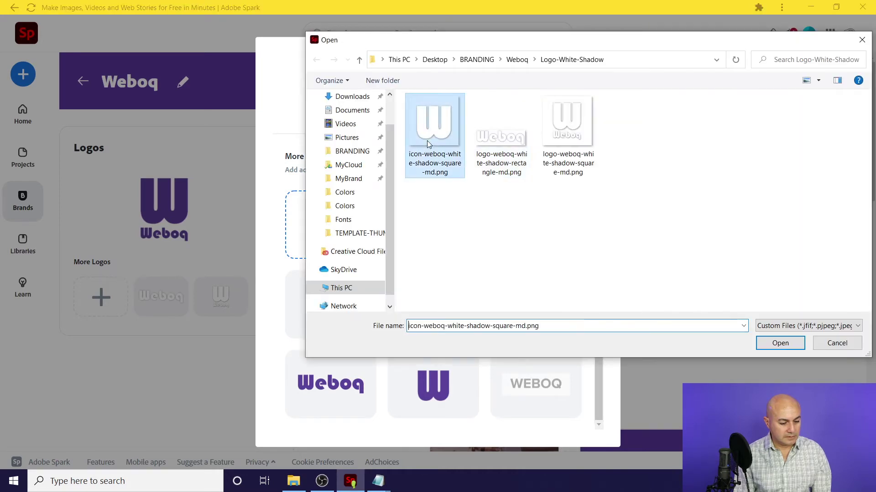
double_click(427, 140)
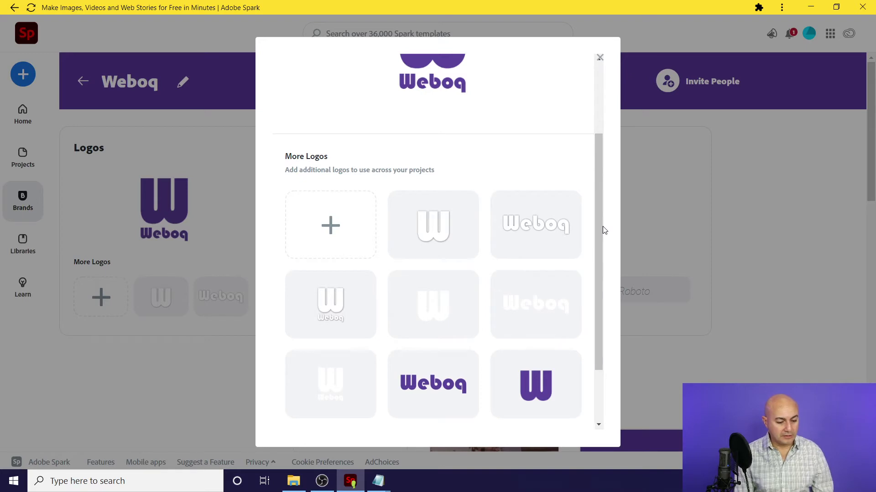
drag(600, 228, 590, 37)
click(600, 57)
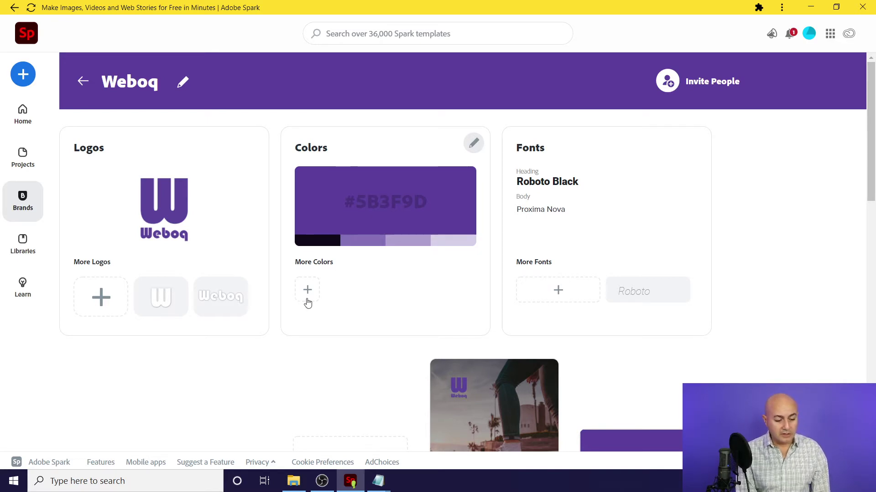
Make the white shadowed rectangular Weboq logo the primary logo and check how it looks in the branded template previews
mouse_move(379, 488)
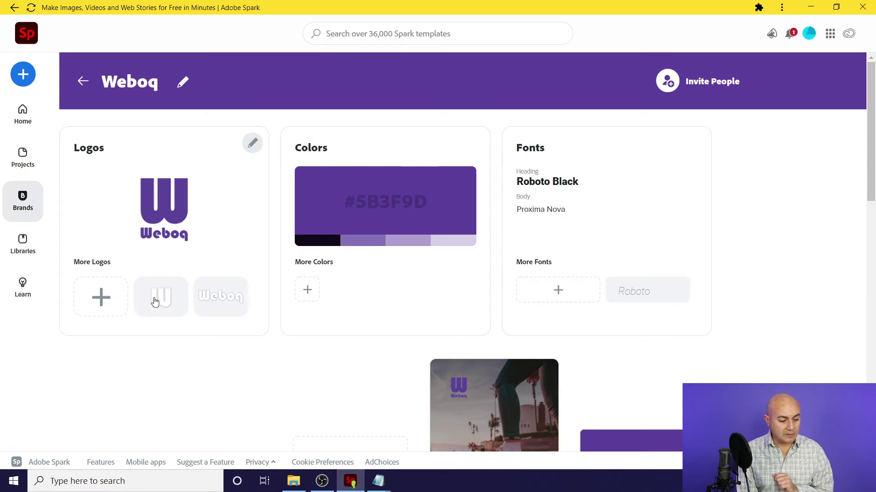
click(251, 145)
drag(600, 178, 597, 322)
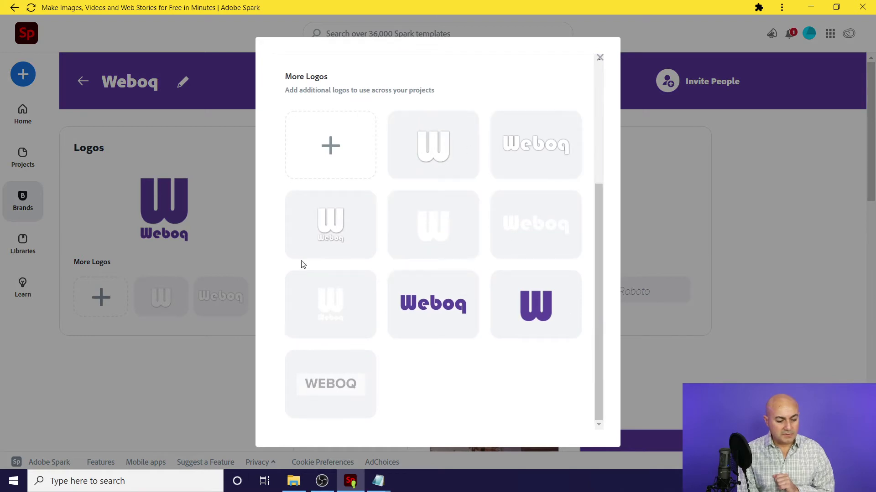
mouse_move(459, 229)
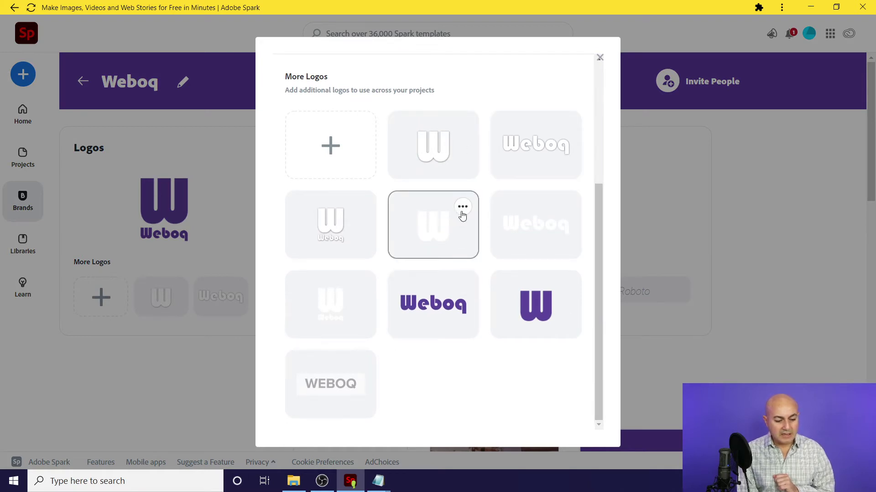
mouse_move(558, 142)
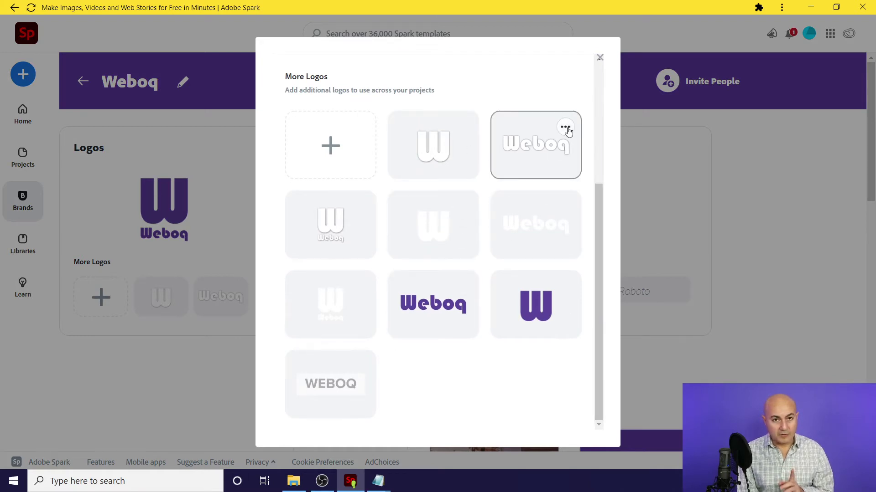
click(566, 128)
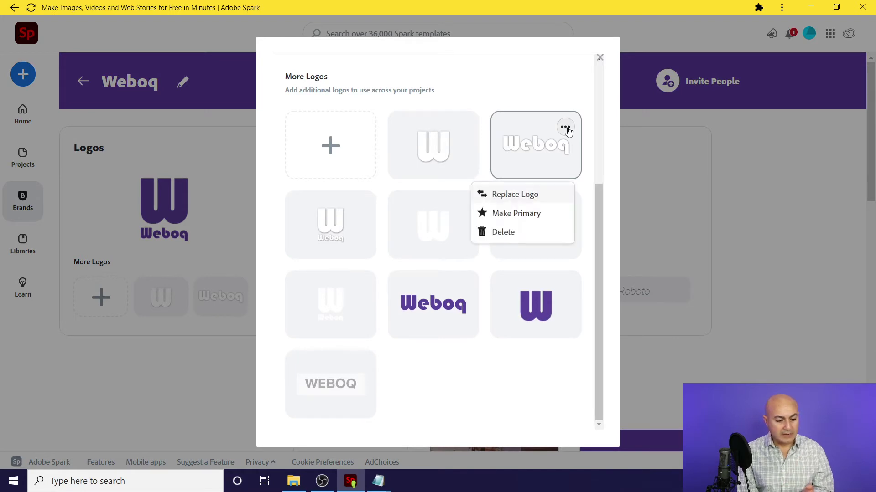
click(496, 221)
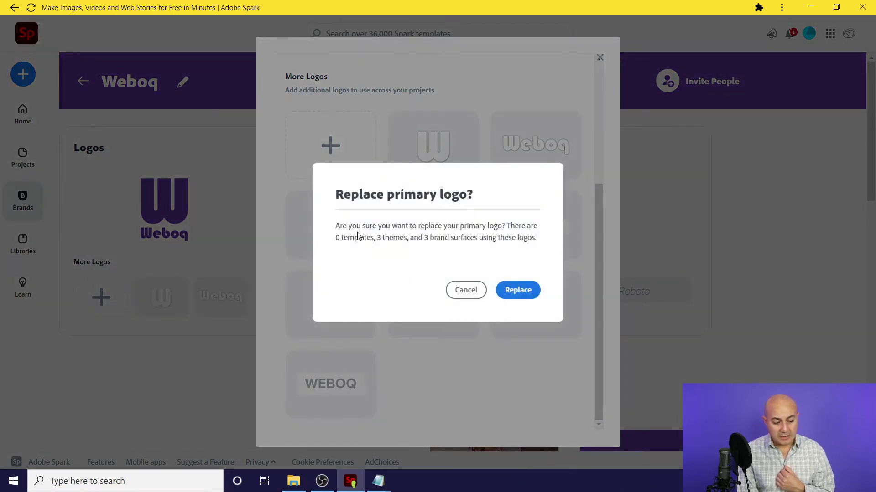
click(518, 295)
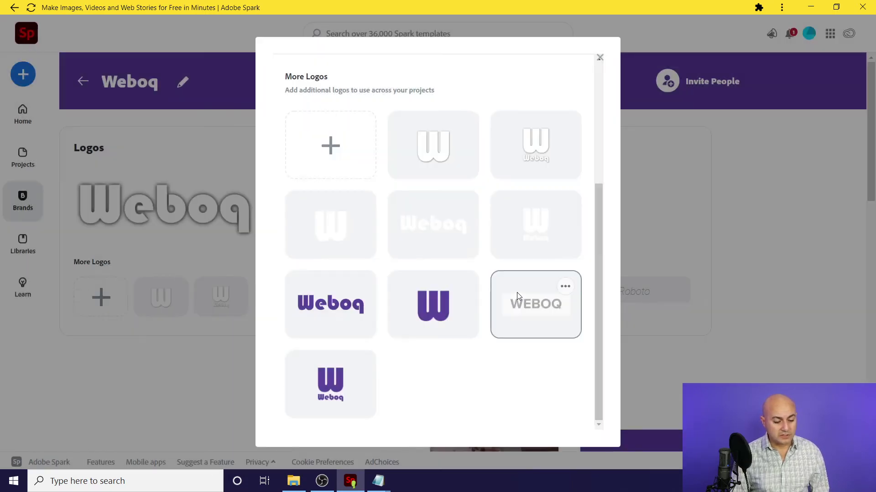
click(598, 58)
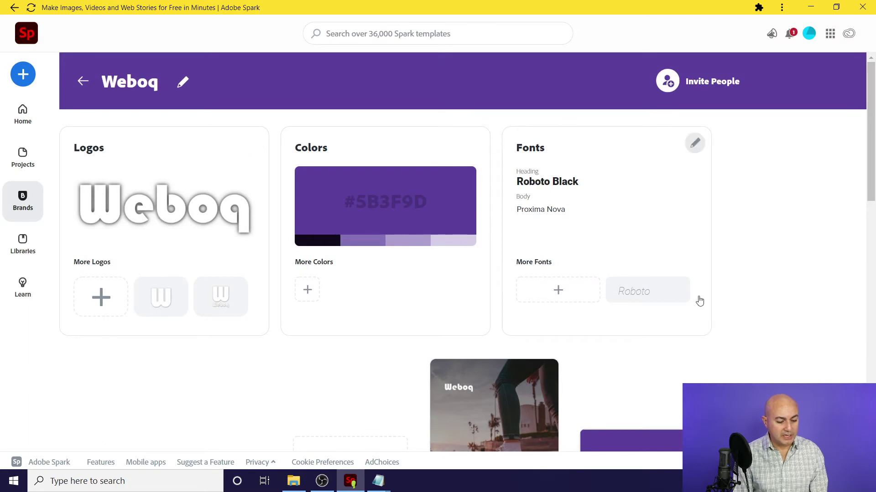
drag(865, 164, 857, 239)
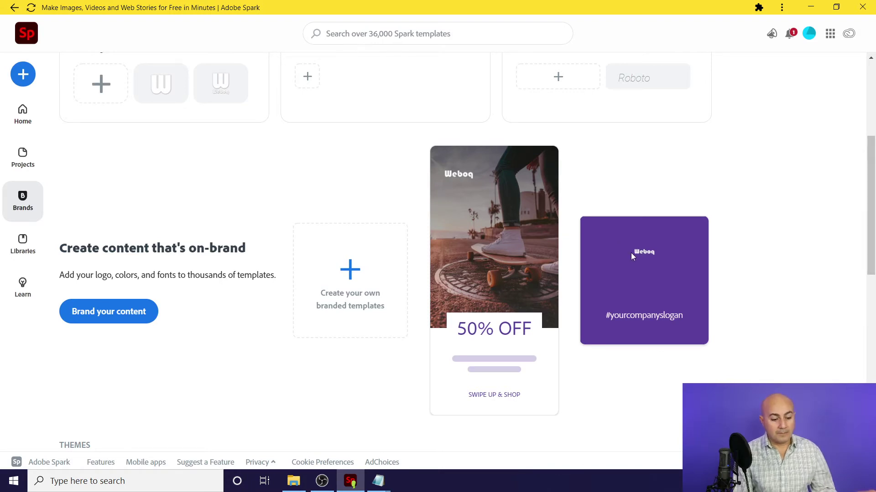
drag(869, 239, 857, 146)
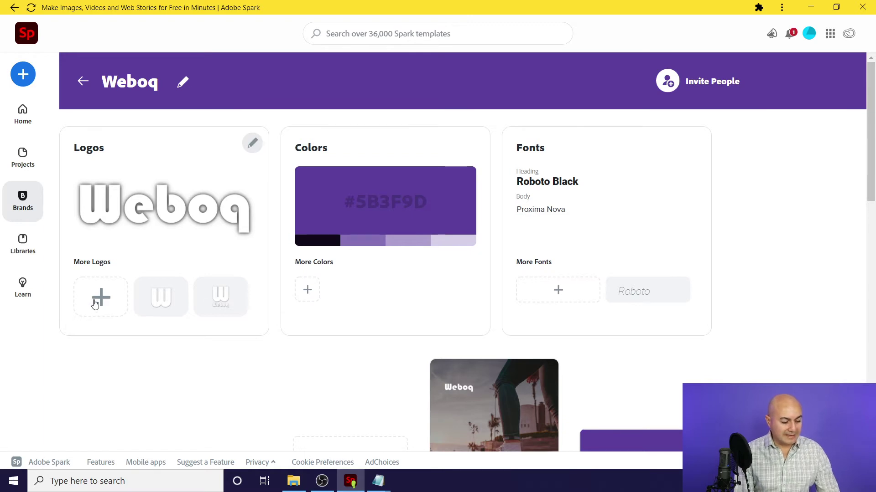
Make the purple square Weboq logo with icon and name the primary logo again and close the logo settings
click(249, 144)
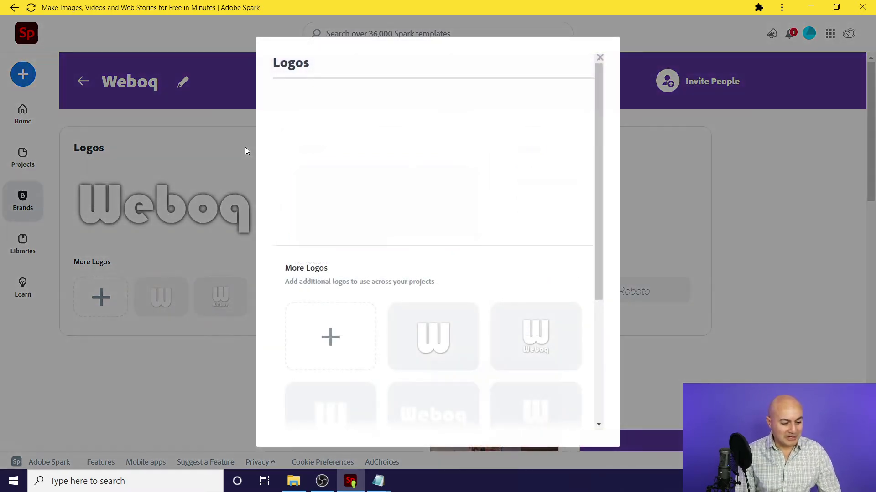
drag(597, 203, 587, 358)
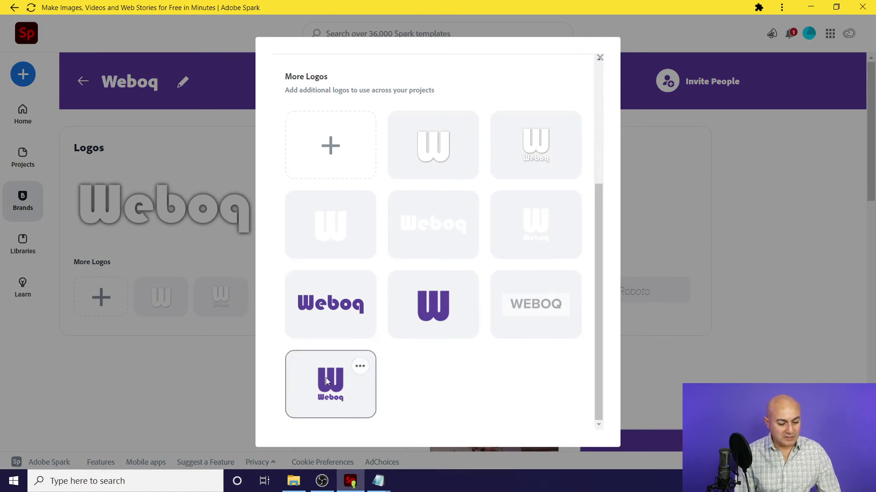
click(360, 368)
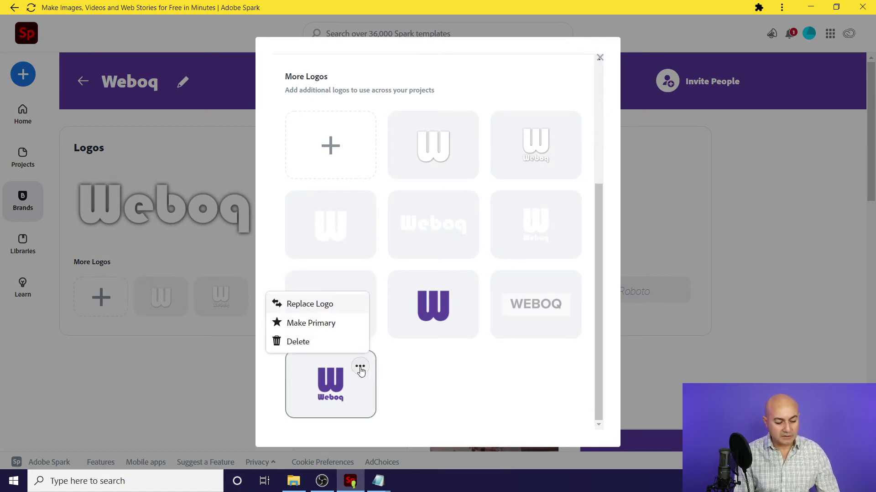
click(302, 324)
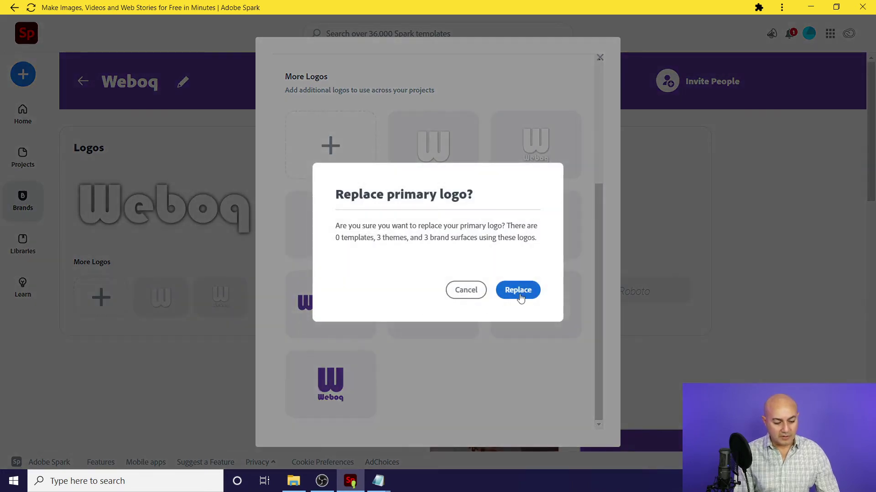
click(518, 292)
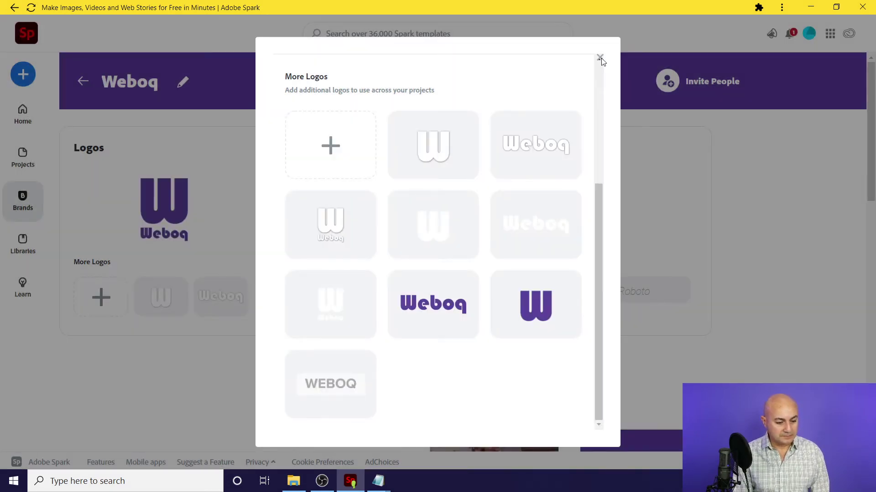
click(600, 58)
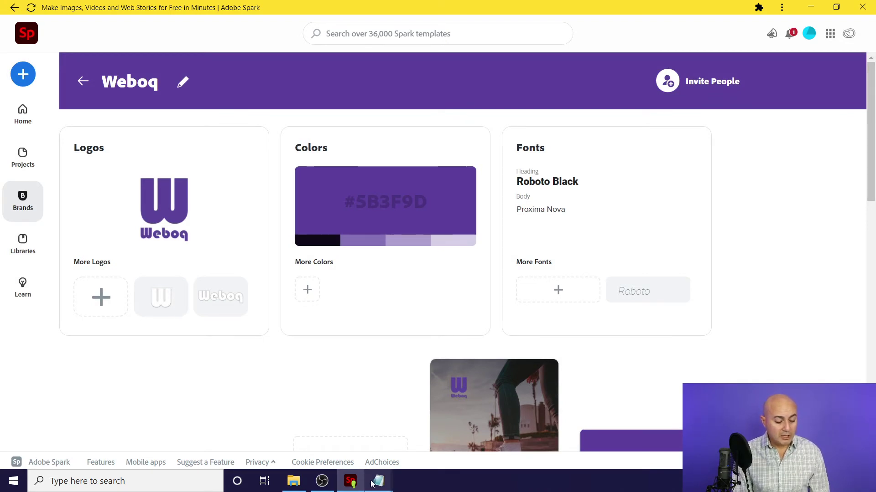
Copy the secondary color #8E72D0 from Colors-Weboq.txt in Notepad and save it as an additional brand color in Adobe Spark
mouse_move(381, 486)
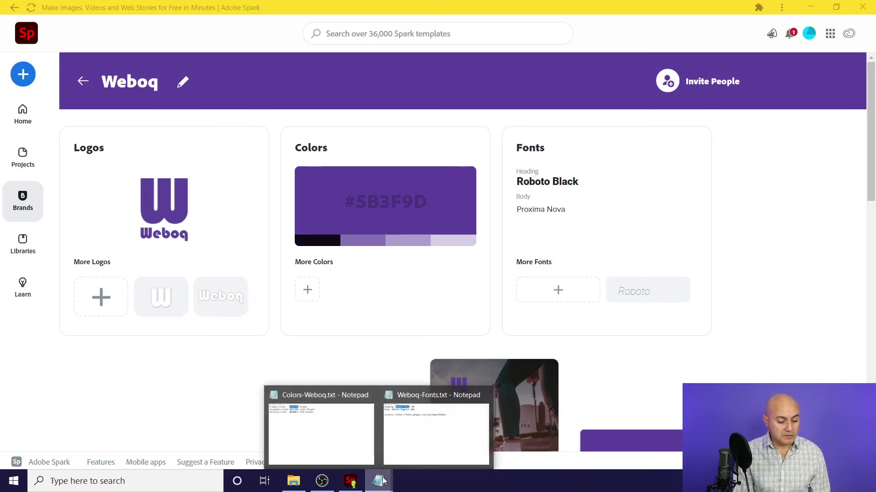
click(338, 438)
drag(302, 191, 356, 190)
key(ctrl+c)
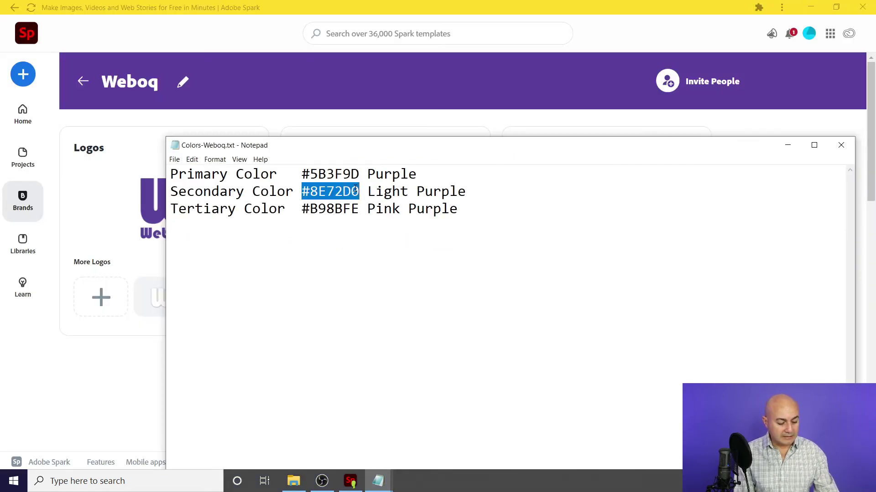
click(787, 145)
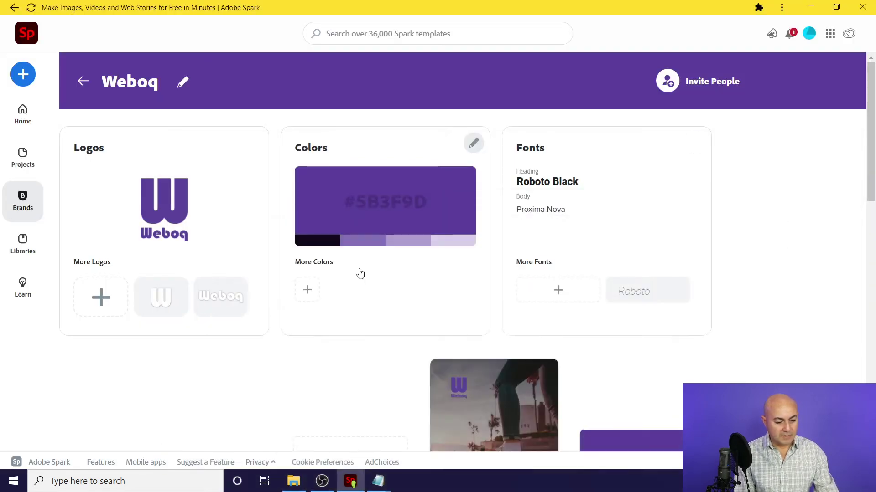
click(304, 292)
click(312, 341)
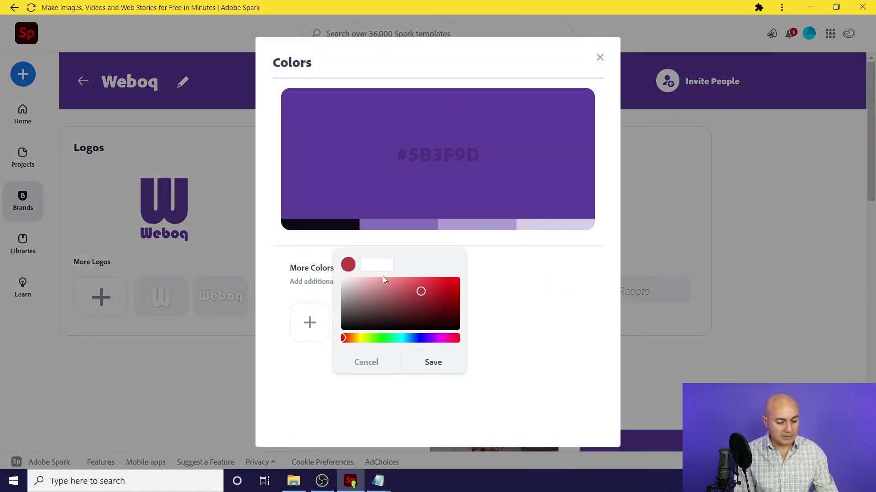
key(ctrl+v)
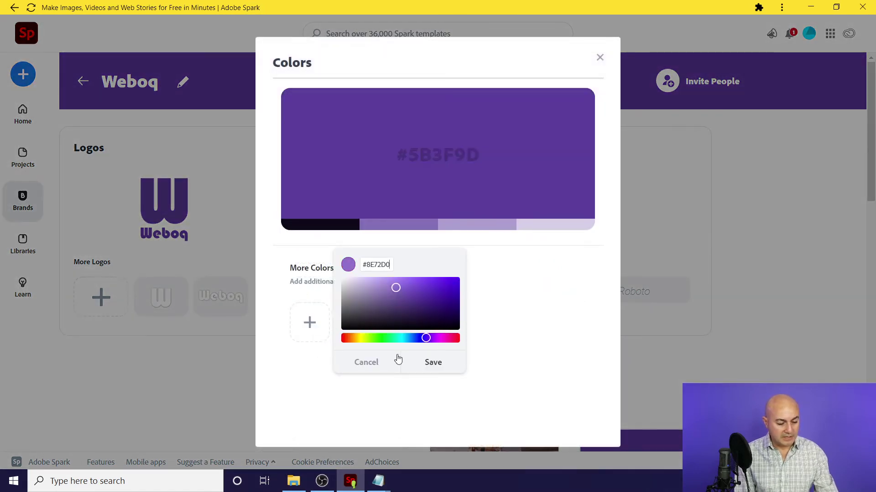
click(430, 365)
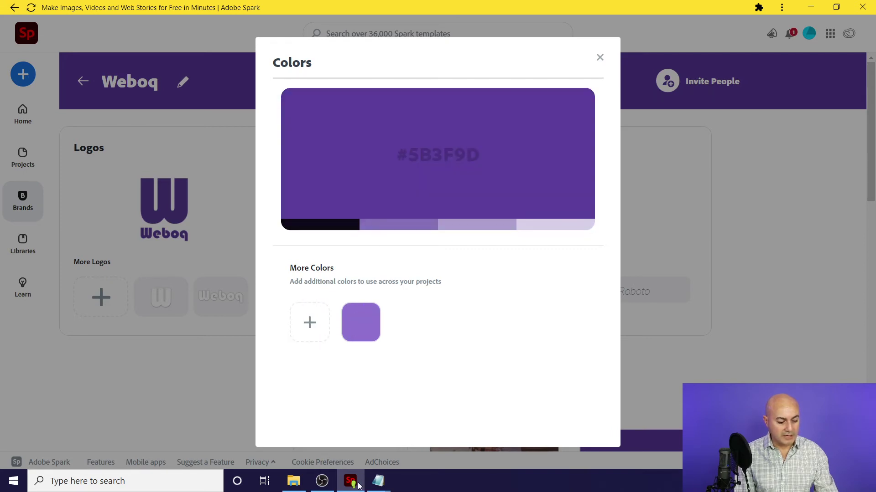
Copy the tertiary color #B98BFE from Colors-Weboq.txt in Notepad and save it as an additional brand color in Adobe Spark
mouse_move(378, 481)
click(335, 429)
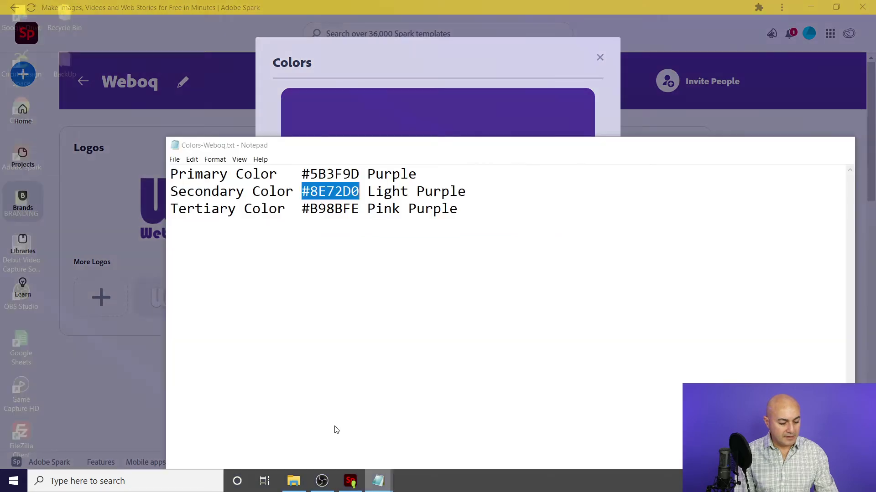
drag(301, 209, 360, 209)
key(ctrl+c)
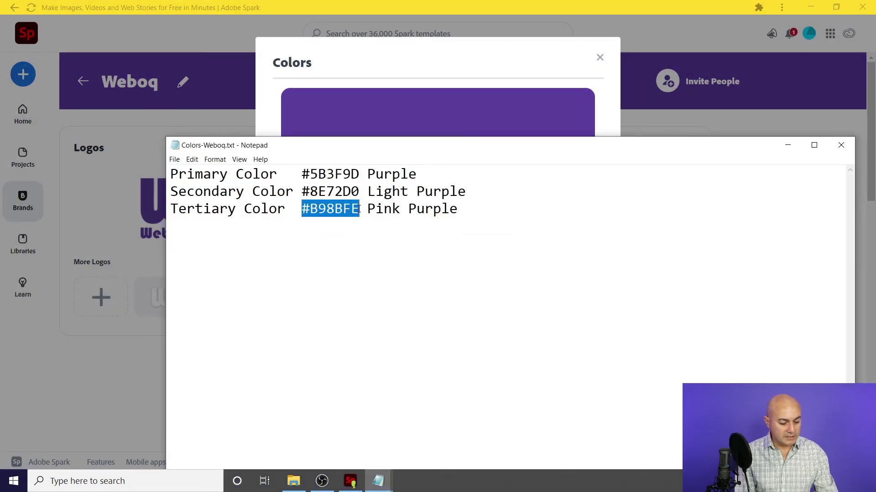
click(787, 145)
click(310, 323)
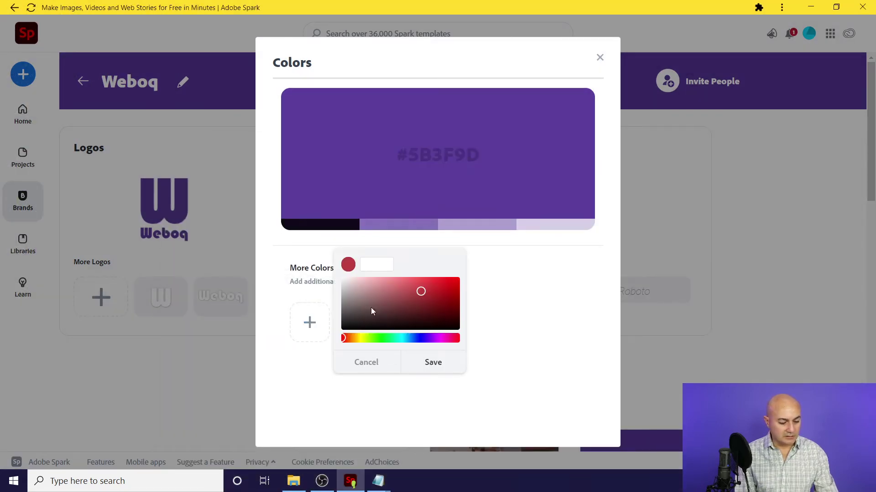
key(ctrl+v)
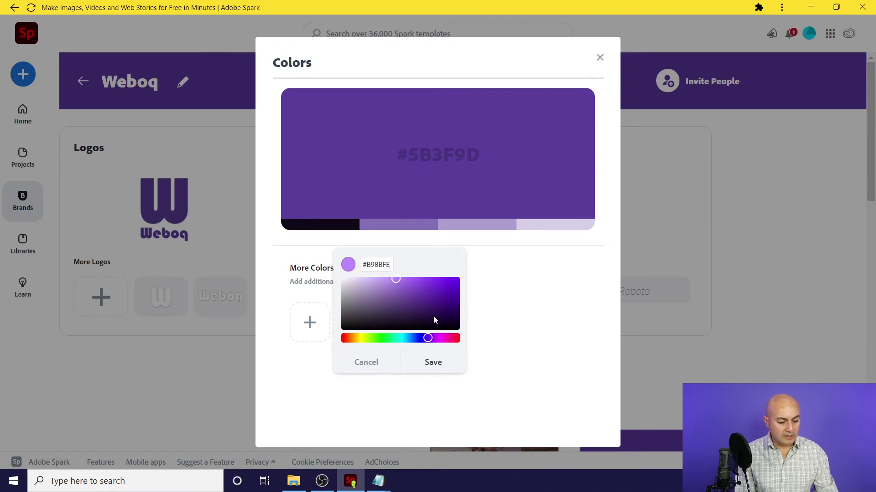
click(435, 369)
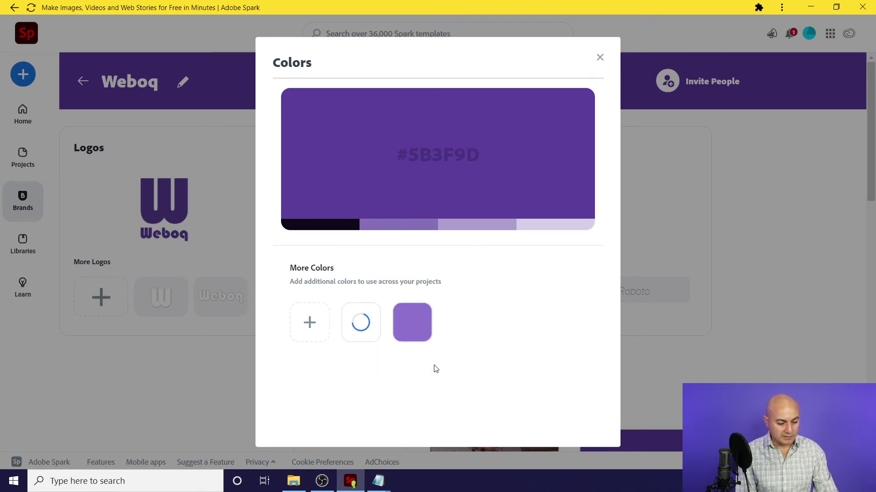
mouse_move(431, 114)
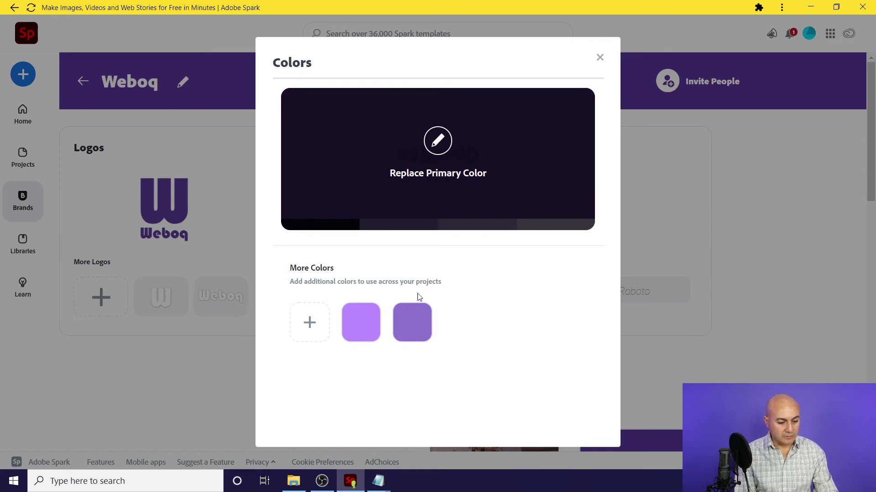
mouse_move(413, 327)
mouse_move(360, 324)
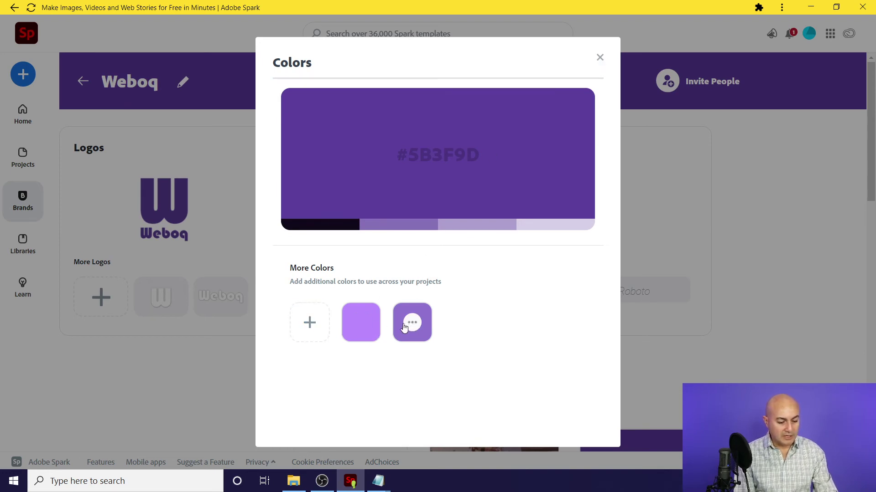
mouse_move(401, 153)
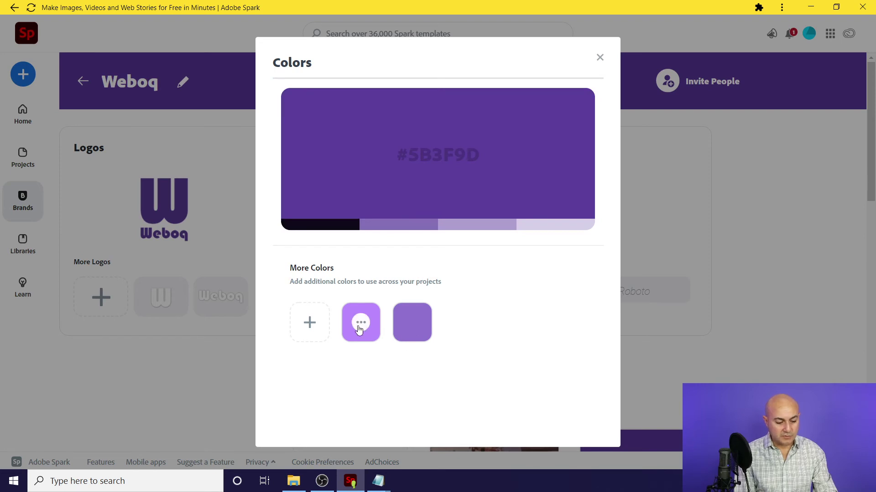
click(412, 323)
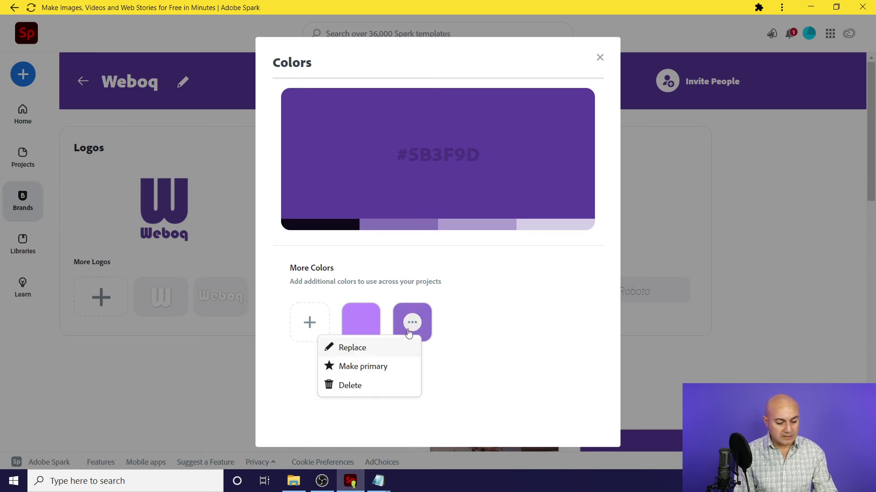
click(374, 369)
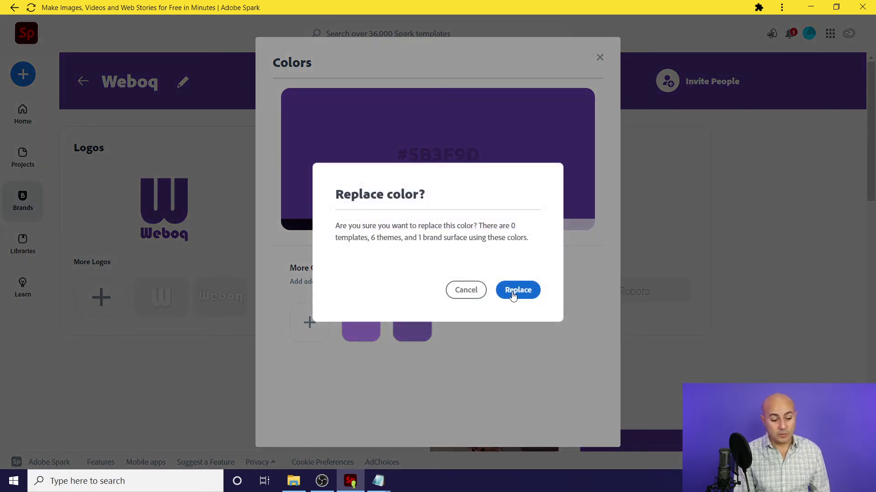
click(466, 297)
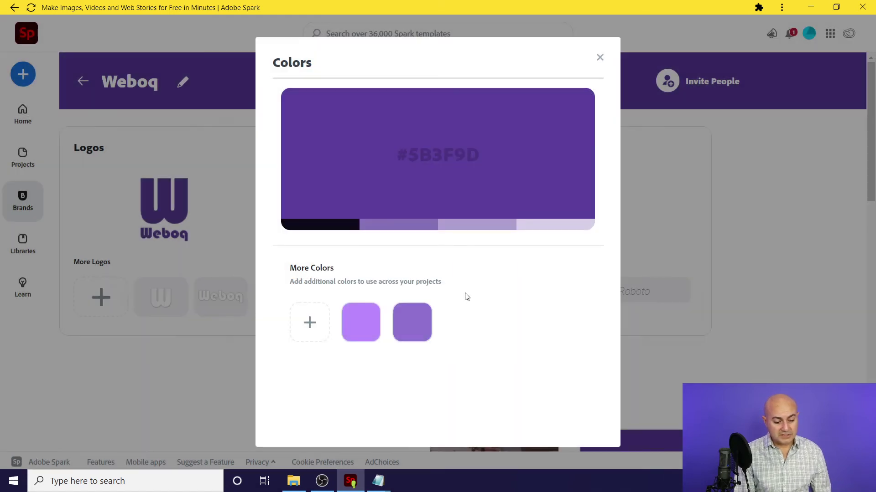
Close the color settings, then replace the brand's body font with Roboto and close the font settings
click(600, 59)
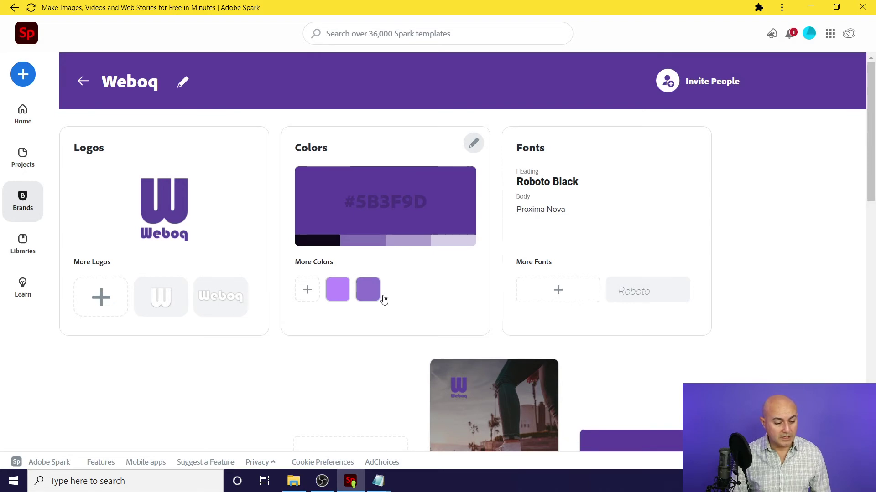
click(539, 213)
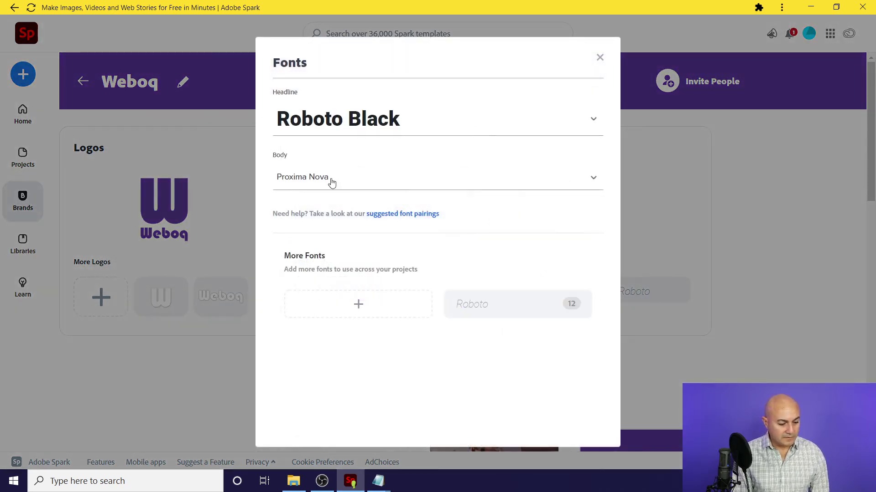
click(592, 180)
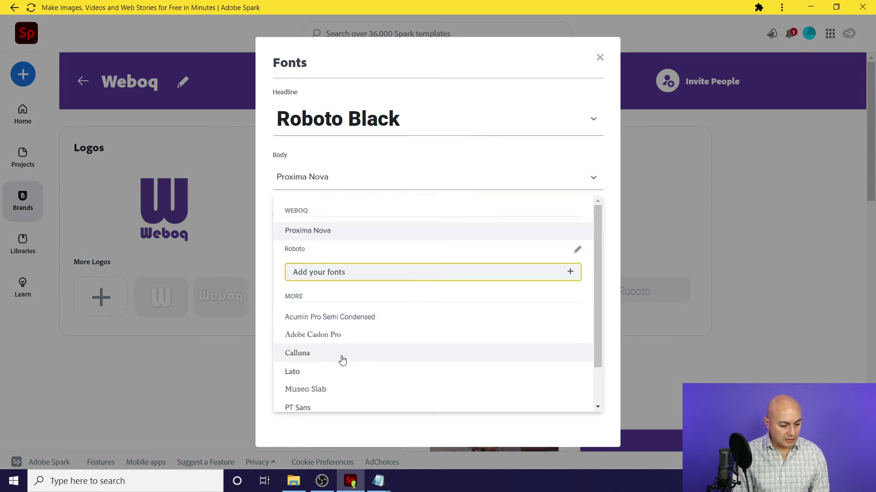
mouse_move(599, 257)
mouse_down()
mouse_move(600, 265)
mouse_move(599, 256)
mouse_up()
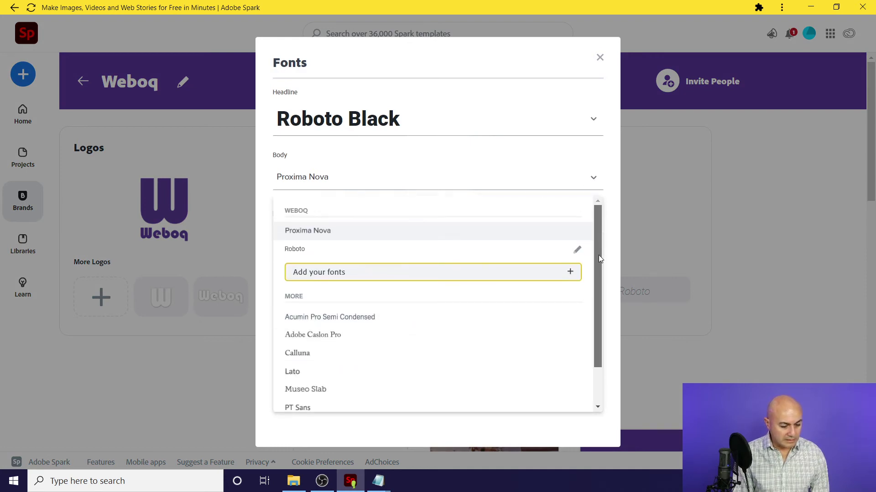
click(301, 256)
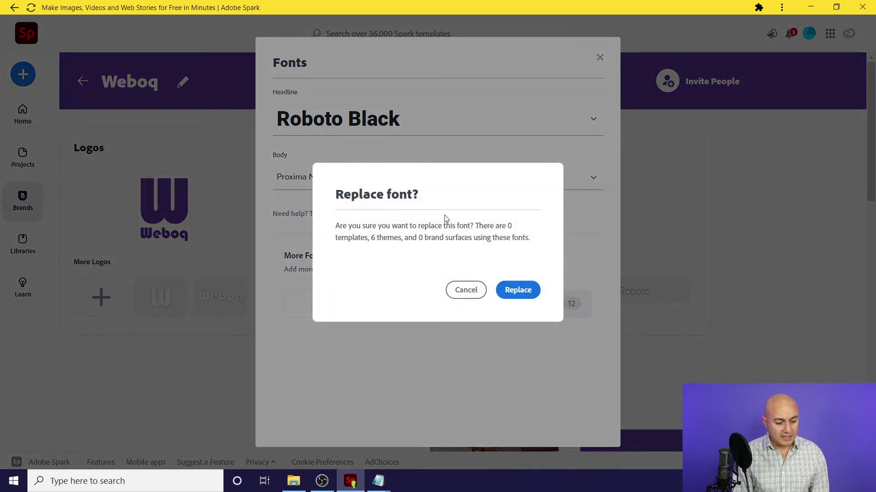
click(514, 290)
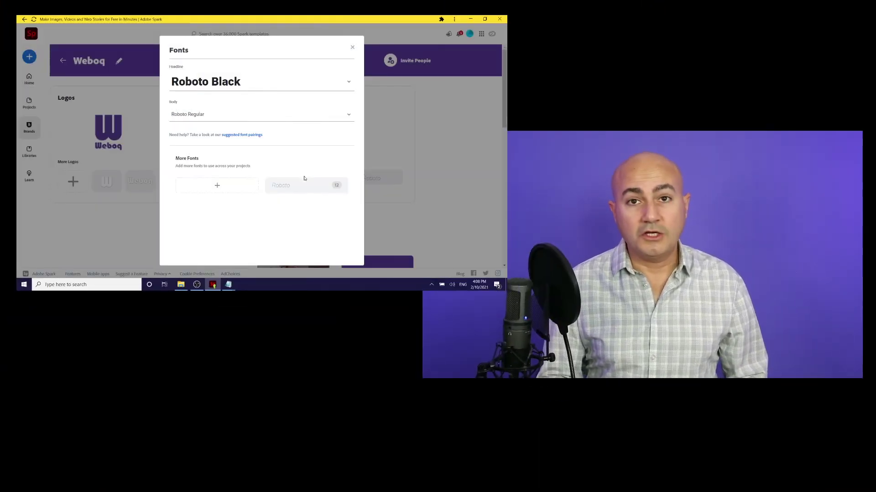
click(352, 47)
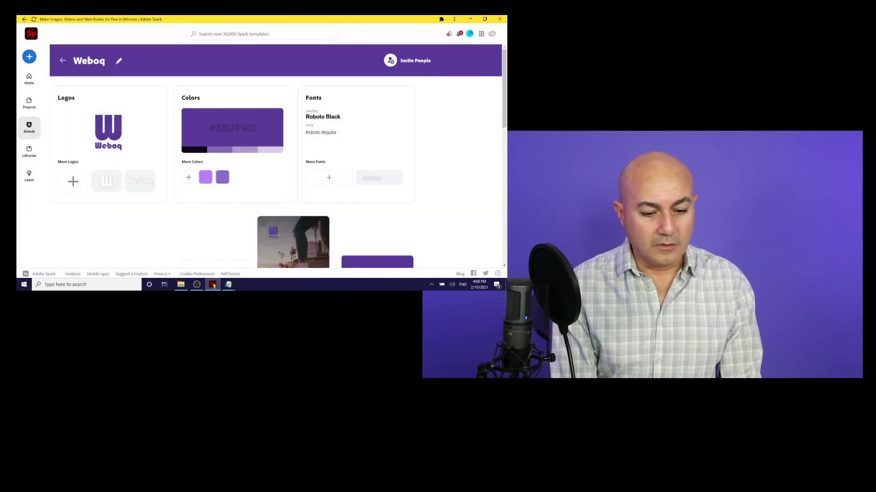
Open the Weboq brand from the brands list to review its logos, colors and fonts, and return to the list
mouse_move(504, 88)
mouse_down()
mouse_move(504, 137)
mouse_move(504, 88)
mouse_up()
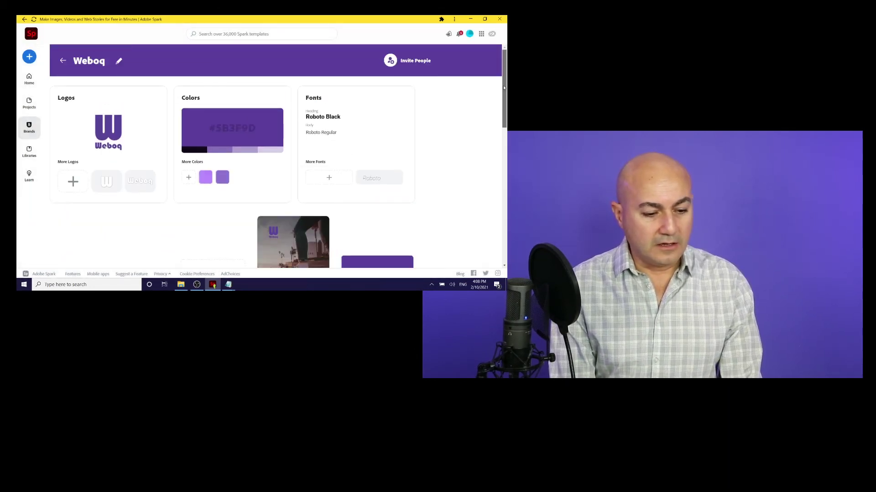
click(32, 131)
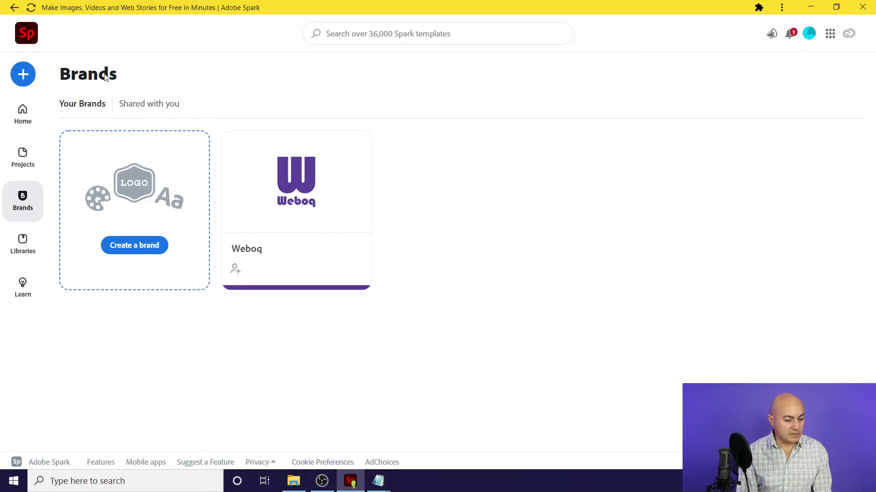
mouse_move(282, 191)
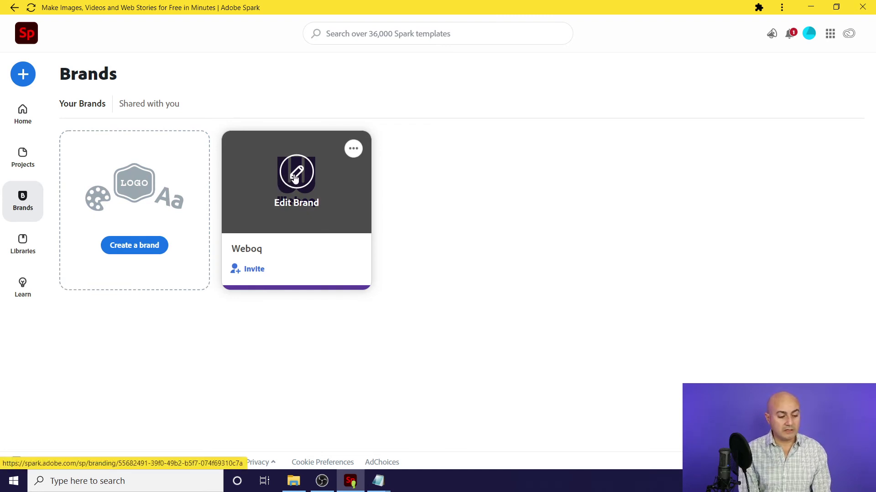
click(295, 178)
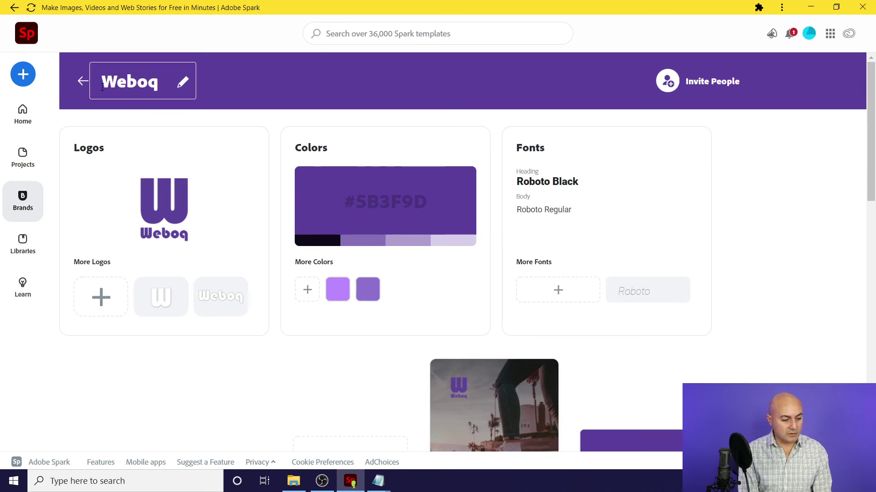
click(83, 81)
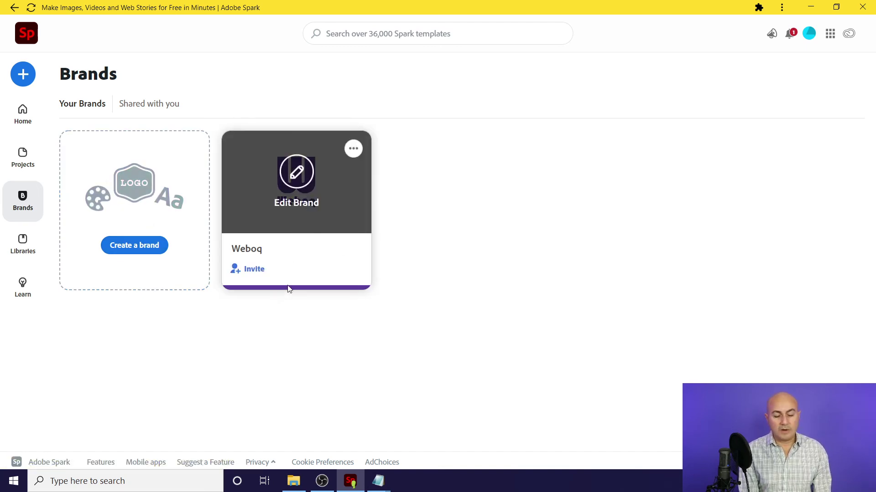
click(354, 150)
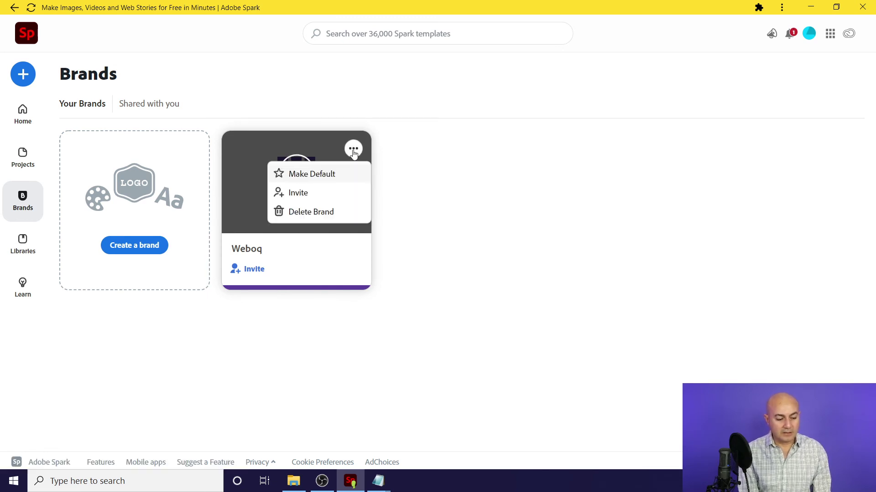
click(308, 213)
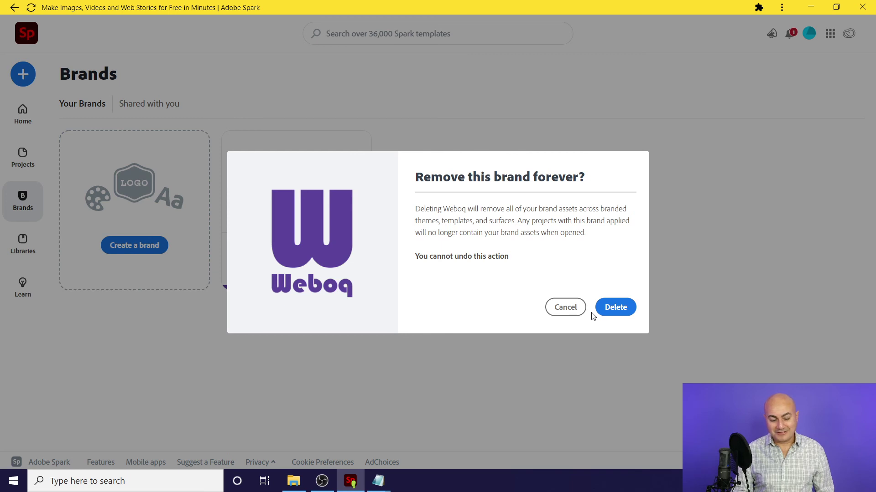
click(561, 313)
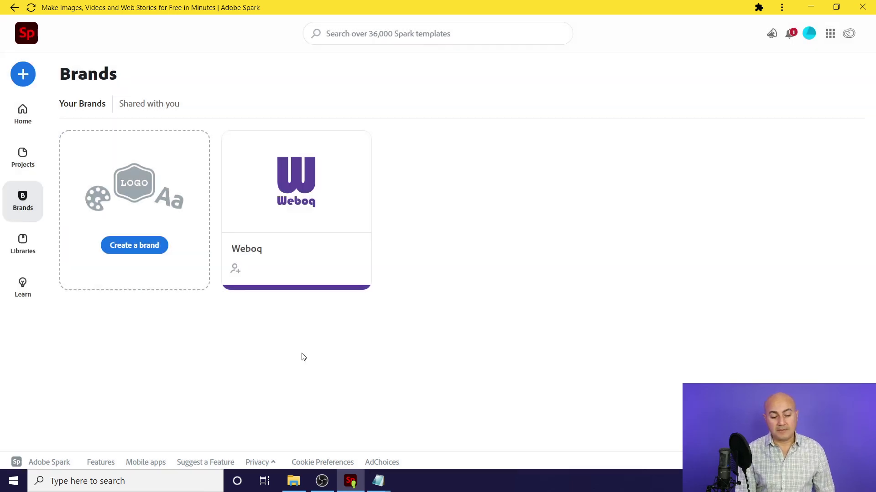